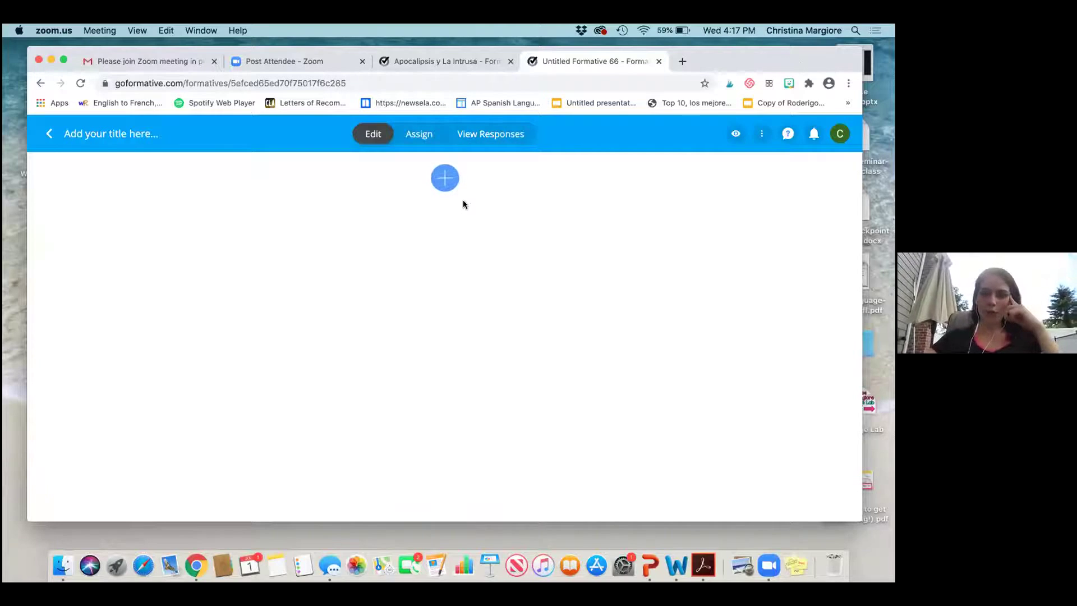
Add an Enhance a PDF/Doc block to the blank formative and open the My Computer file picker
left_click(443, 172)
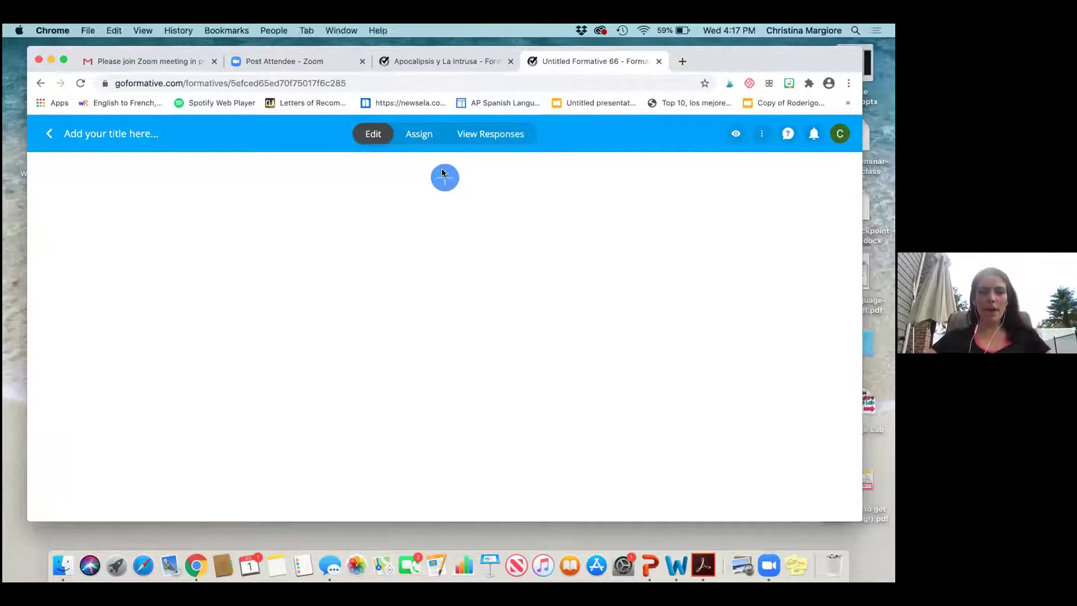
left_click(444, 174)
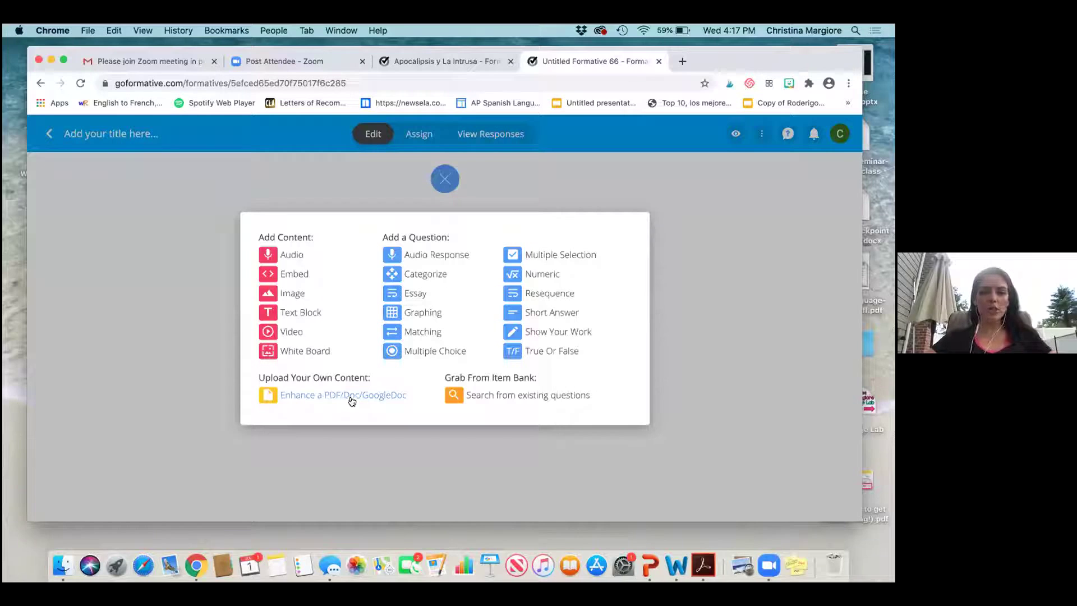
left_click_drag(768, 67, 505, 111)
left_click_drag(789, 469, 211, 429)
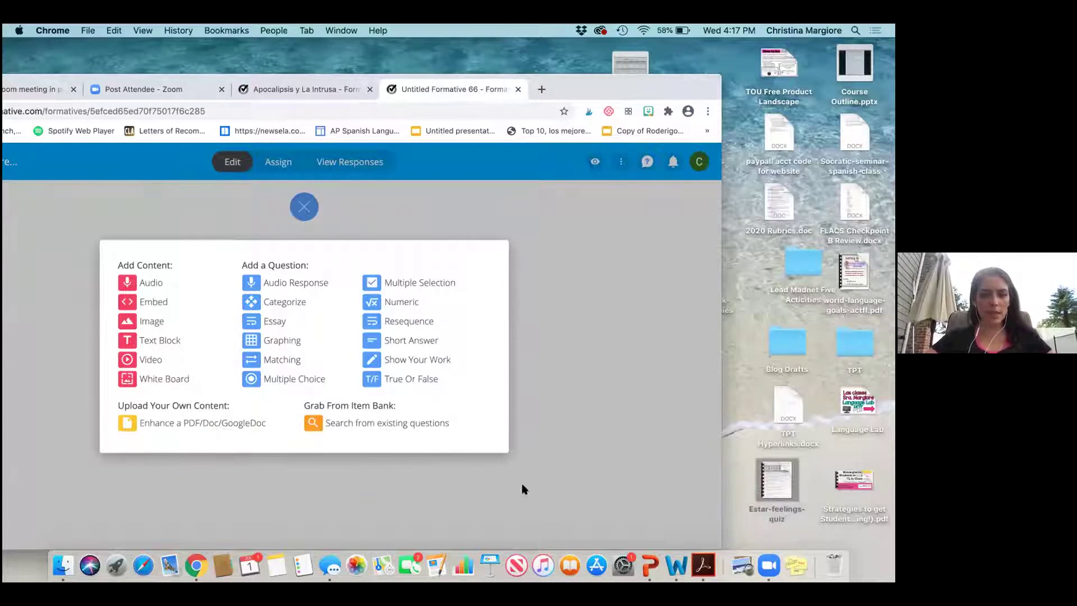
left_click(282, 354)
left_click_drag(613, 82, 664, 82)
left_click(164, 255)
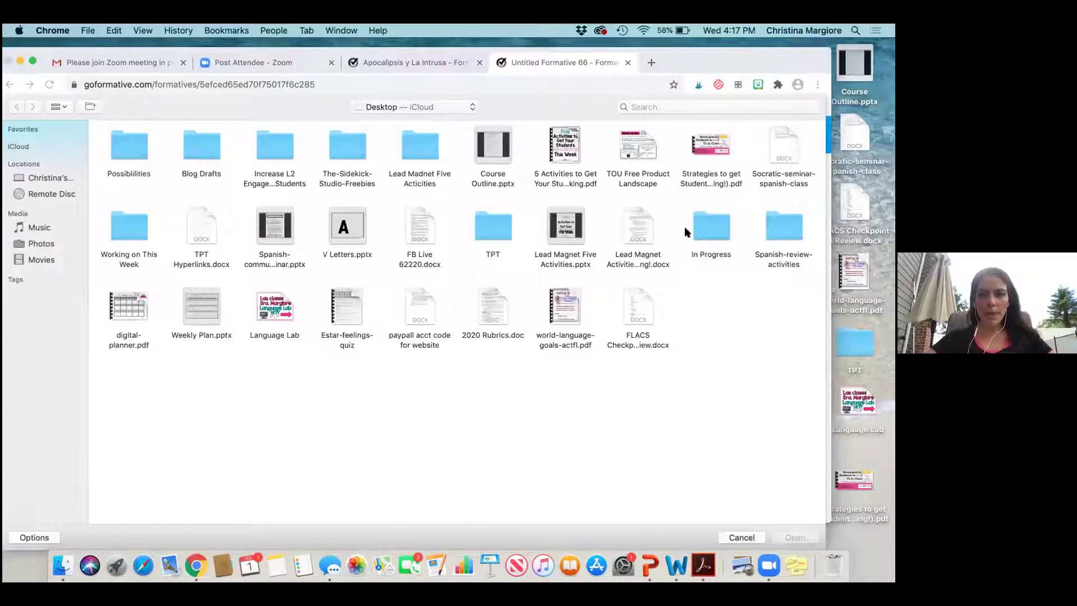
Upload the Estar-feelings-quiz file from the Desktop folder
left_click(349, 307)
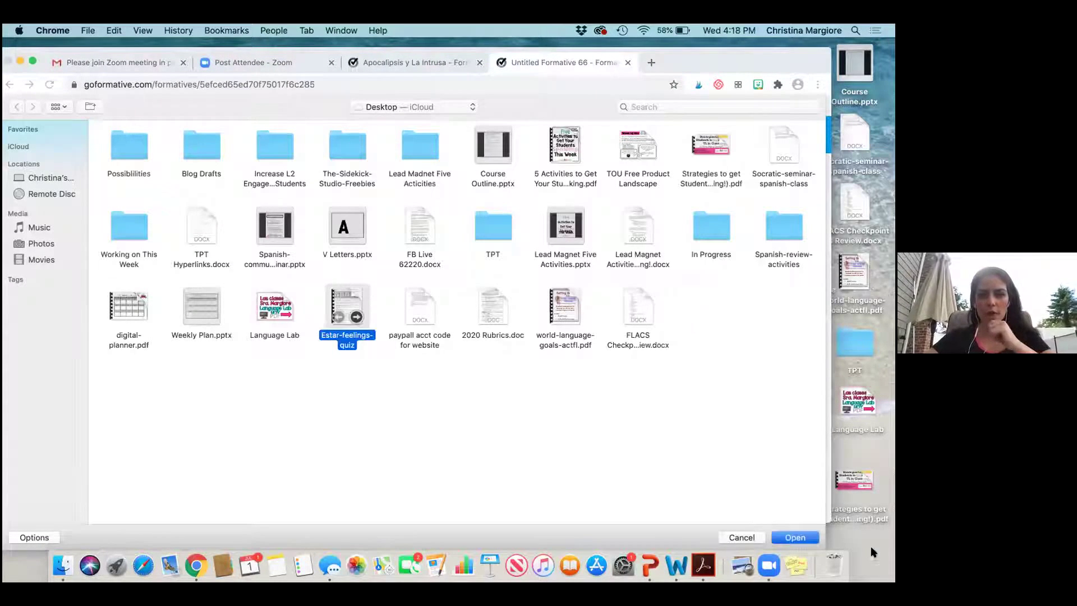
left_click(795, 537)
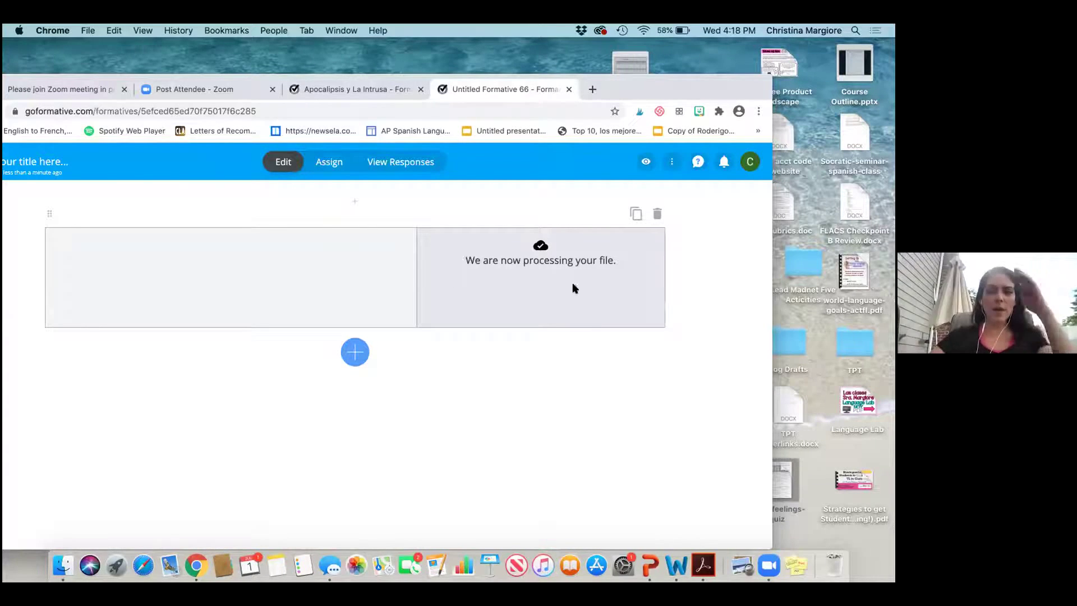
Drop a question marker on sentence 1's blank of the uploaded worksheet
scroll(247, 372, "down", 1)
scroll(249, 371, "up", 1)
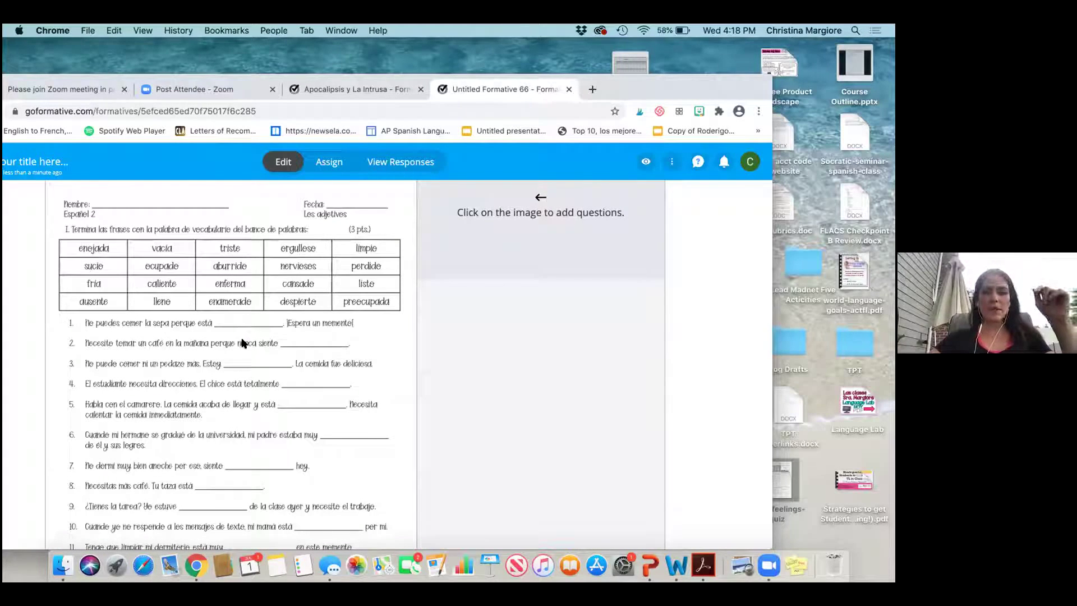
scroll(270, 318, "up", 1)
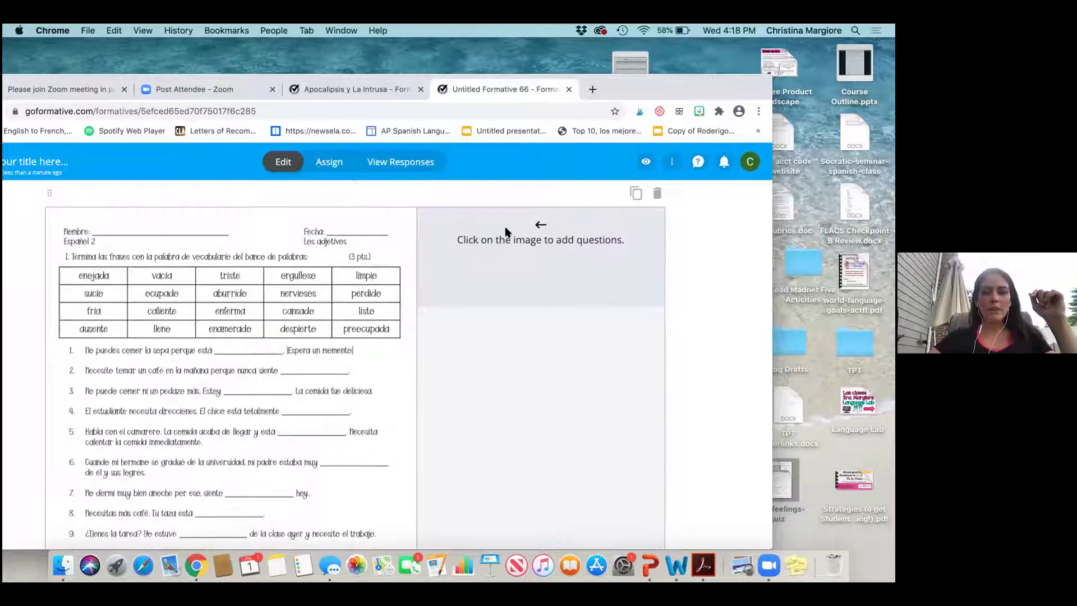
left_click(214, 351)
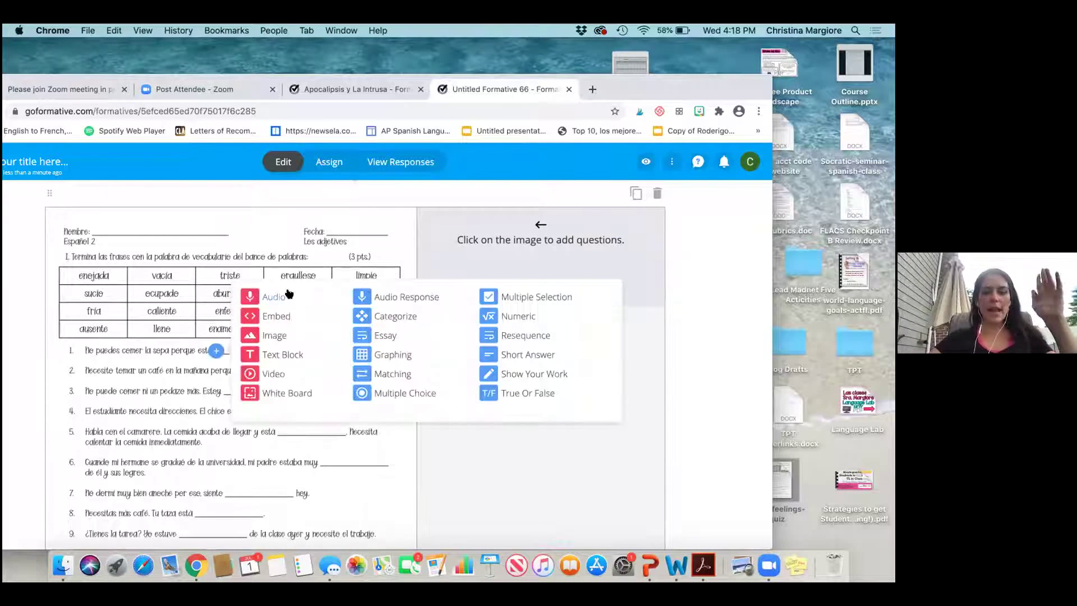
left_click_drag(671, 86, 721, 39)
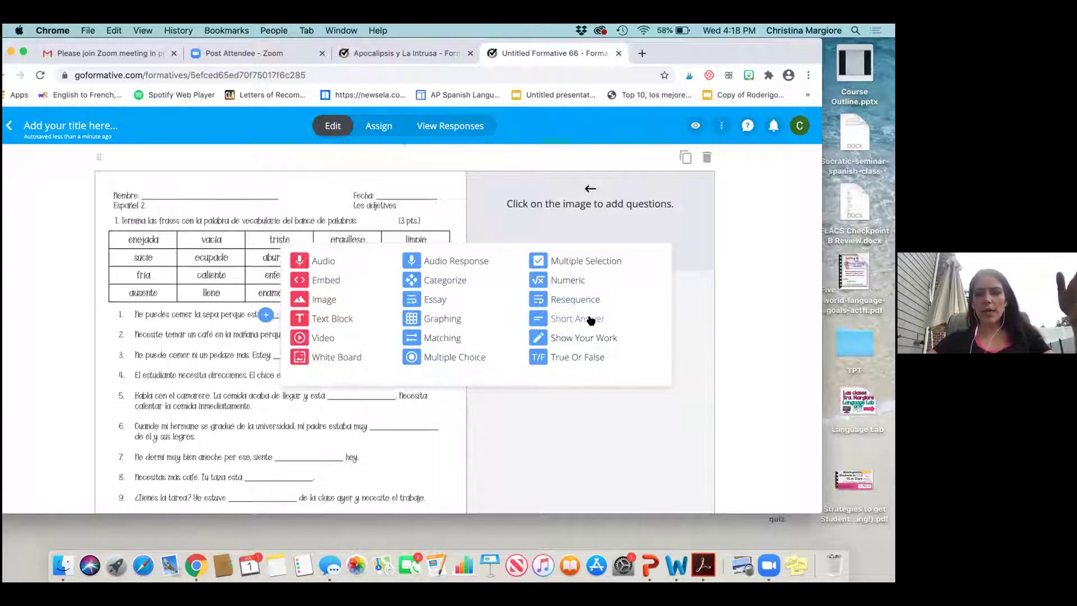
Make question 1 multiple choice with option A set to 'Lleno'
left_click(453, 360)
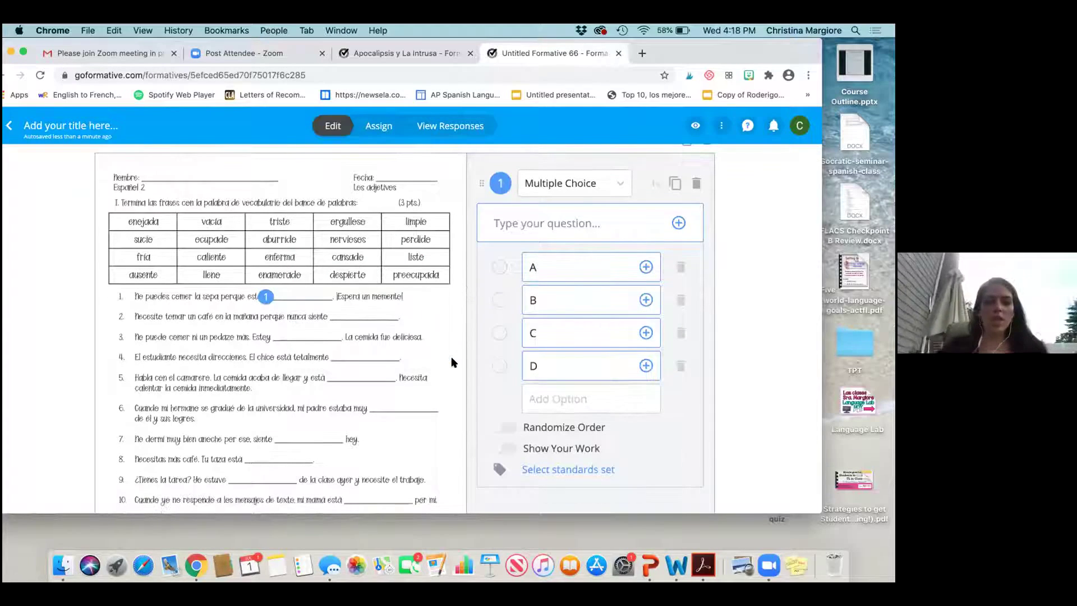
left_click(575, 271)
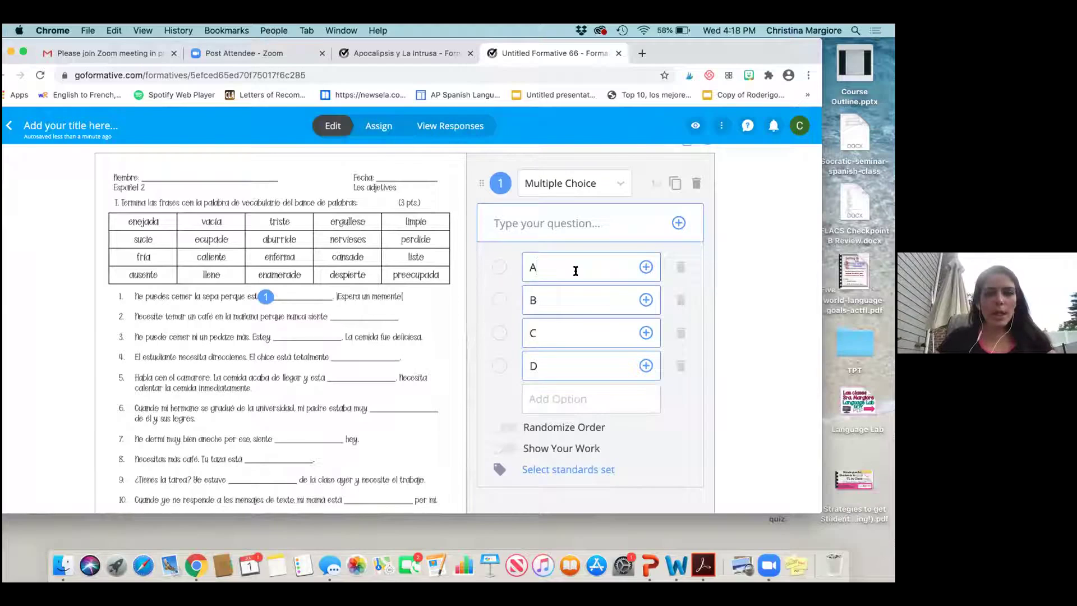
type("llen")
key("BackSpace")
key("BackSpace")
key("BackSpace")
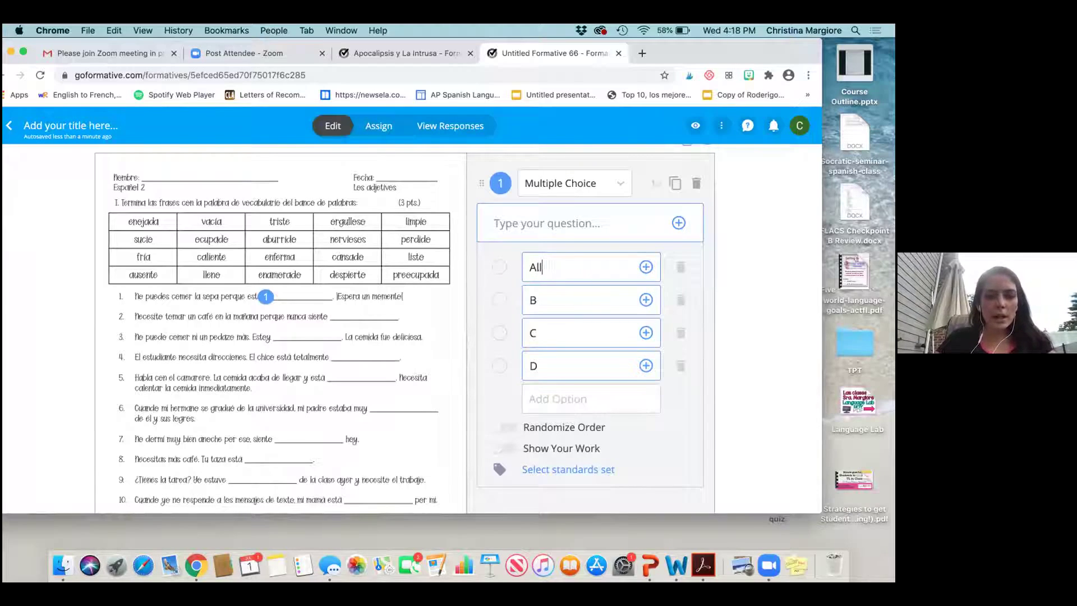
key("BackSpace")
key("BackSpace")
type("Llen")
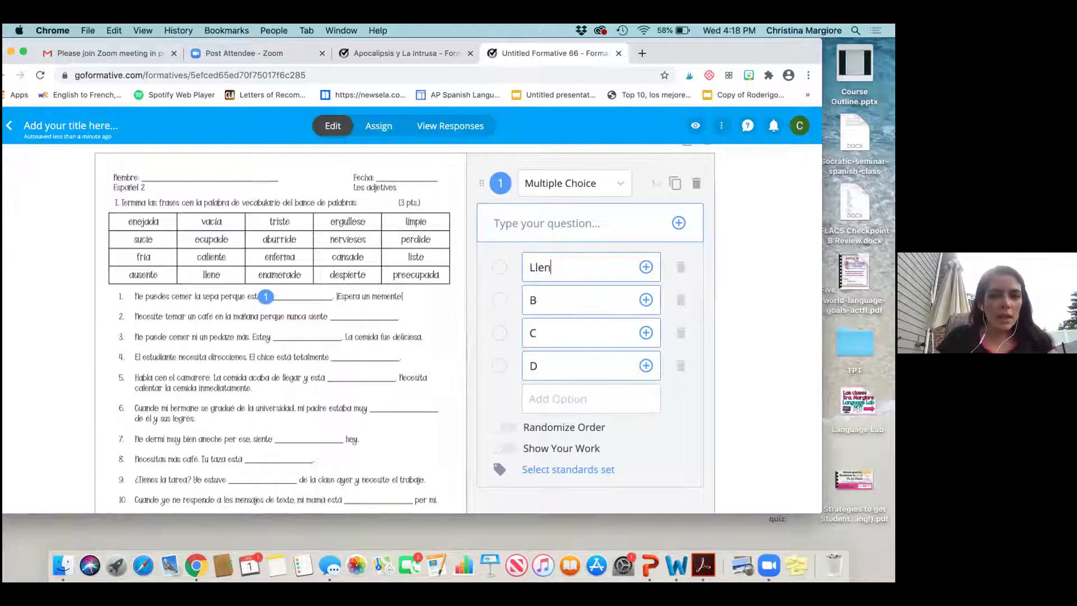
type("o")
Fill options B, C and D with 'enfermo', 'Perdido' and 'Listo'
left_click(586, 297)
key("BackSpace")
type("enfermero")
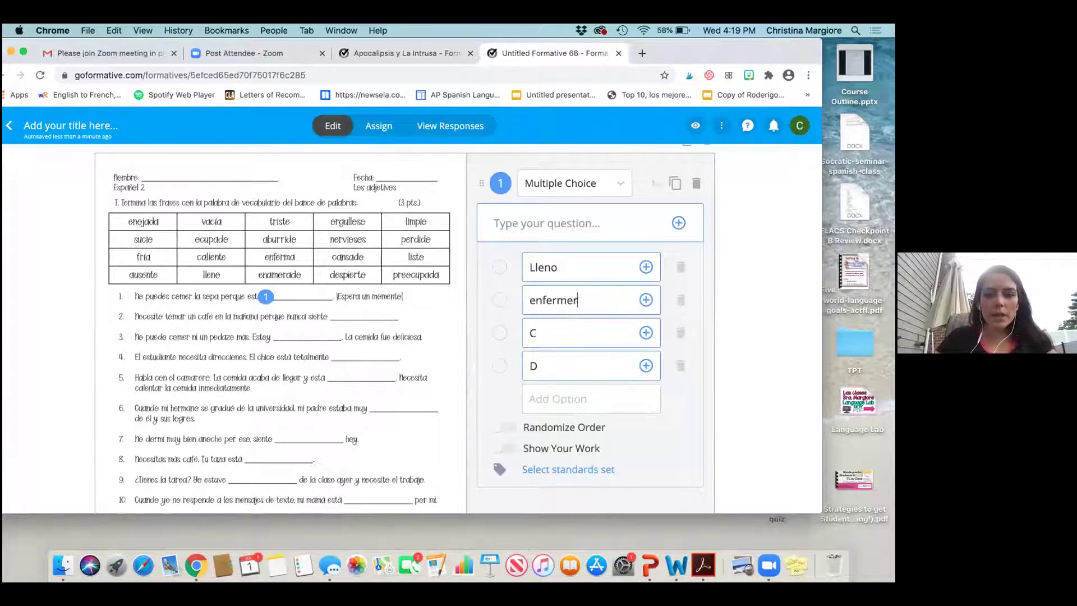
key("BackSpace")
key("BackSpace")
key("BackSpace")
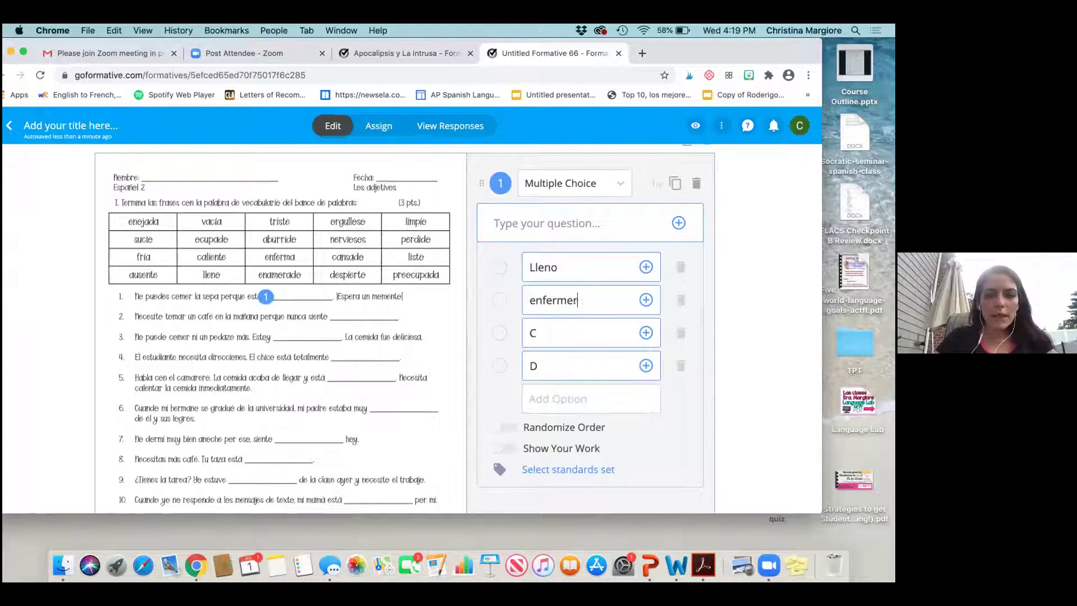
type("o")
left_click(583, 327)
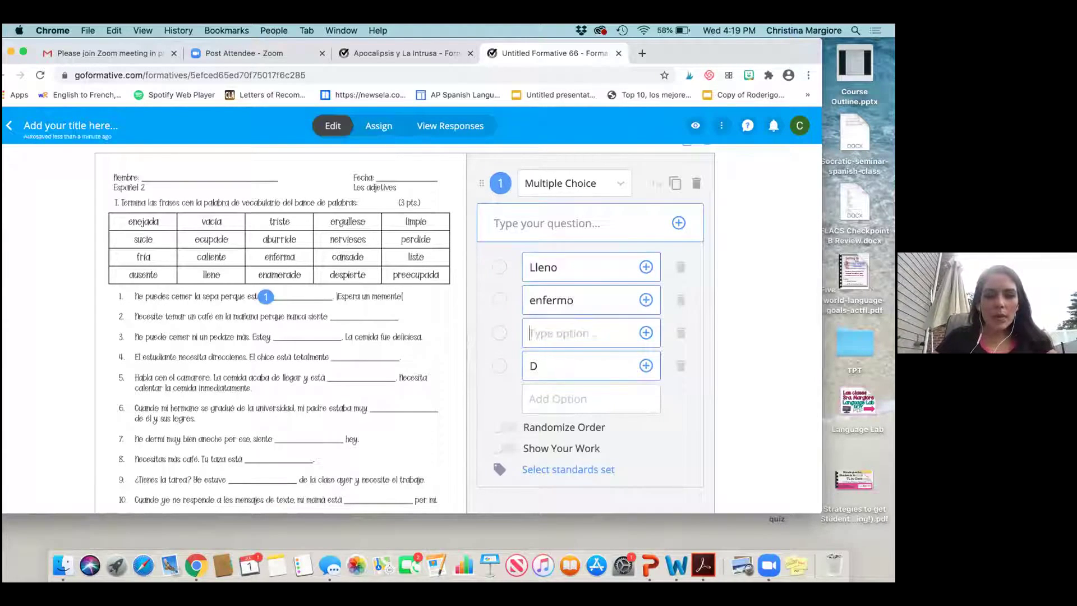
type("Perdido")
left_click(571, 365)
key("BackSpace")
type("Listo")
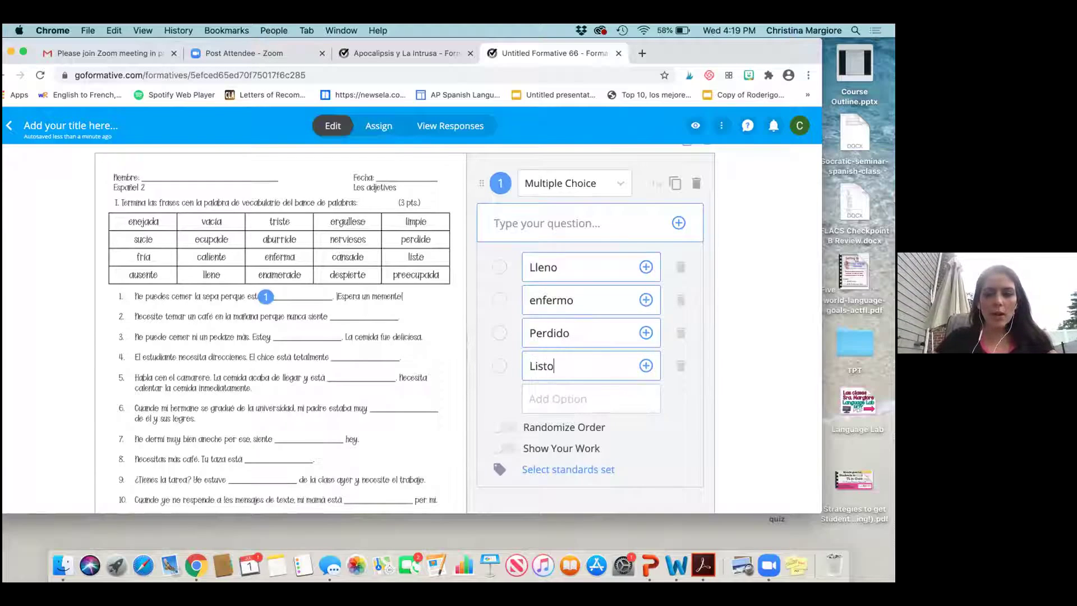
Mark Lleno as the correct answer and reposition question 1's marker on the blank
left_click(500, 268)
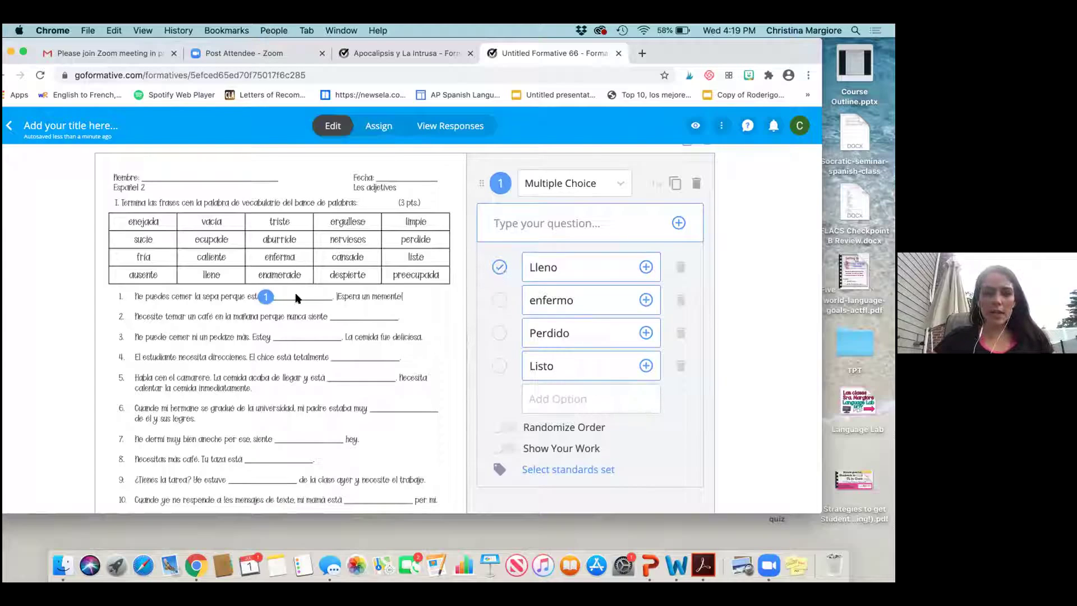
left_click_drag(267, 297, 271, 293)
left_click(553, 231)
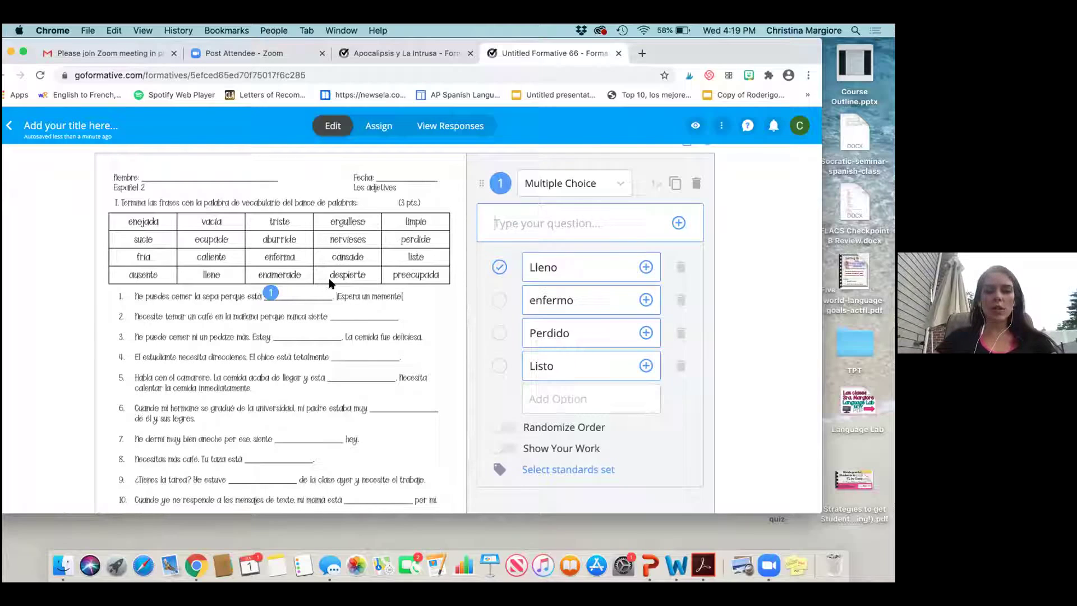
Turn on Randomize Order for question 1 and place a new marker at sentence 2's blank
left_click(510, 430)
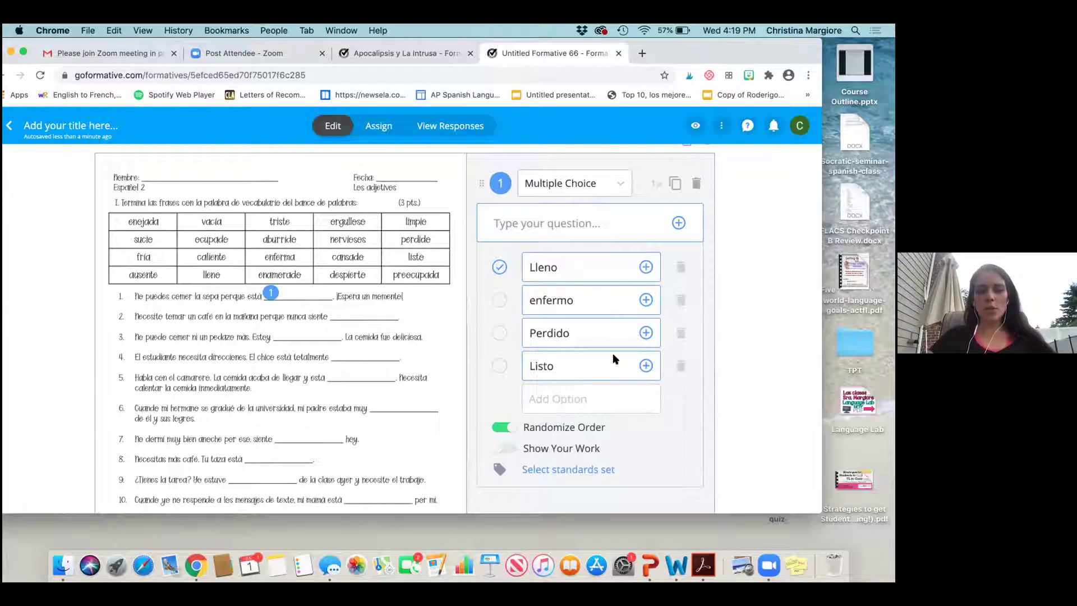
scroll(617, 371, "down", 2)
left_click(336, 255)
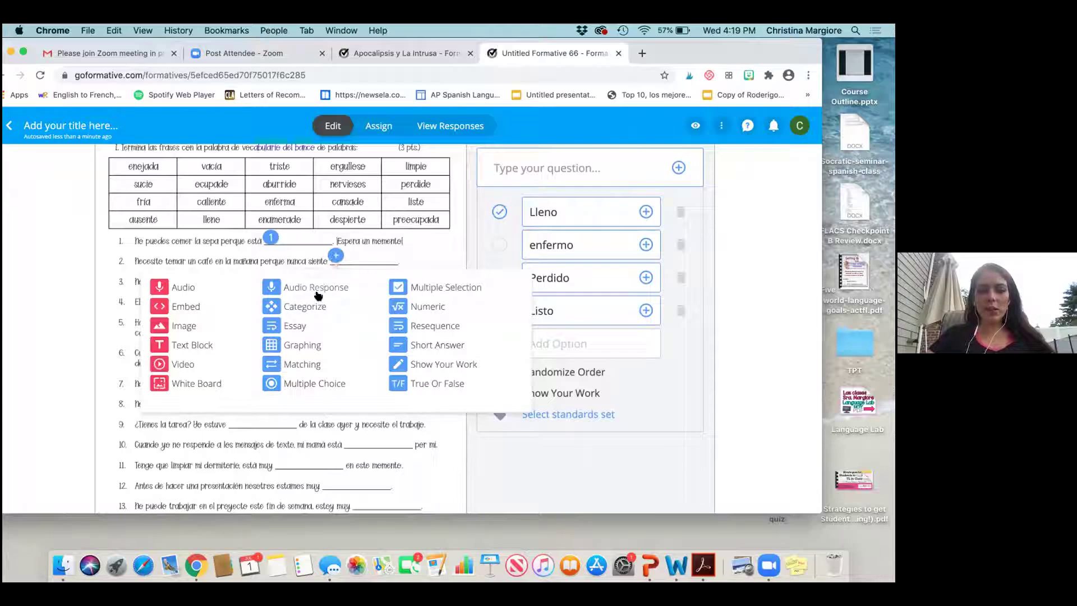
Make the sentence 2 question a Short Answer item and select its correct-answer field
left_click(439, 345)
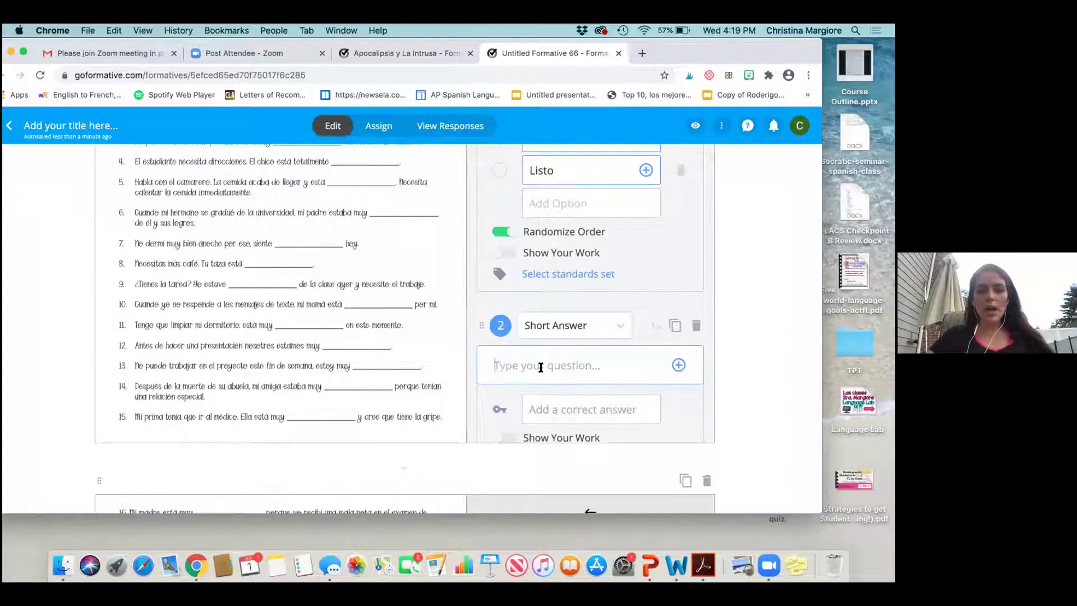
left_click(558, 408)
scroll(557, 407, "up", 3)
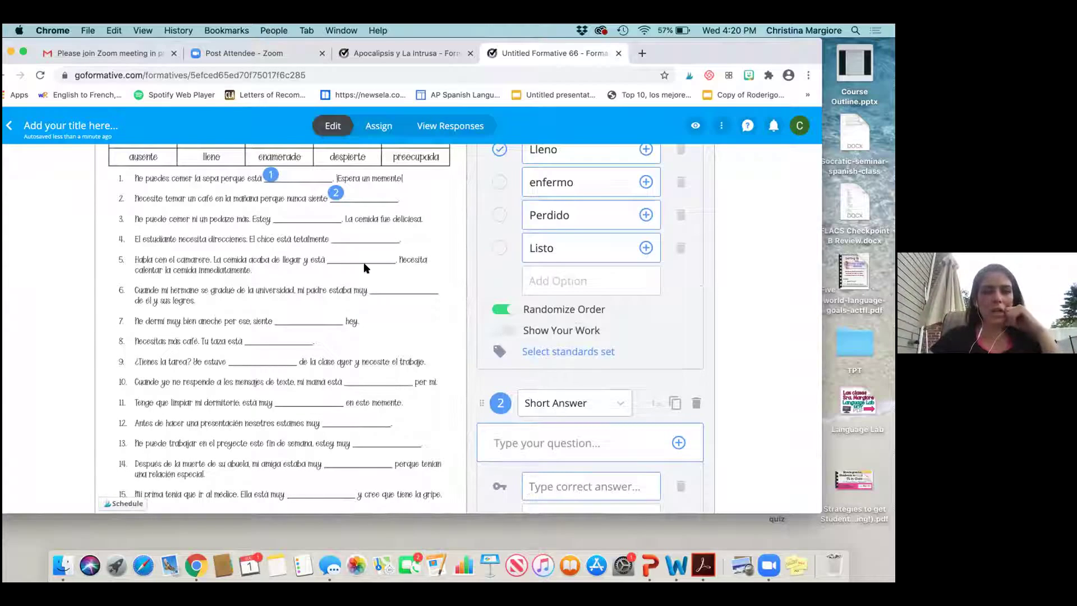
scroll(366, 267, "up", 2)
scroll(362, 264, "up", 1)
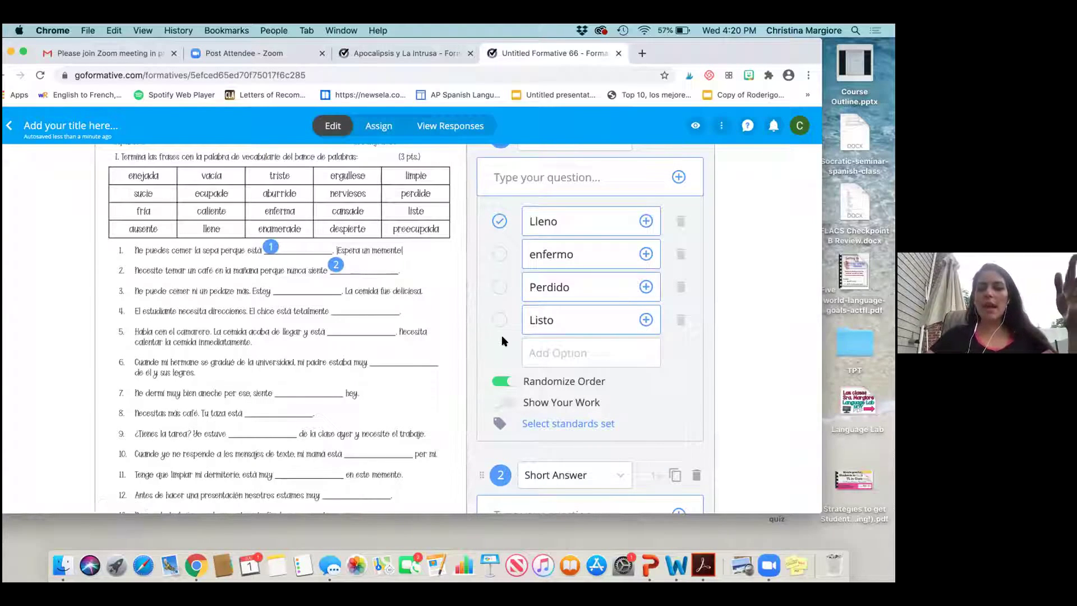
scroll(502, 335, "down", 4)
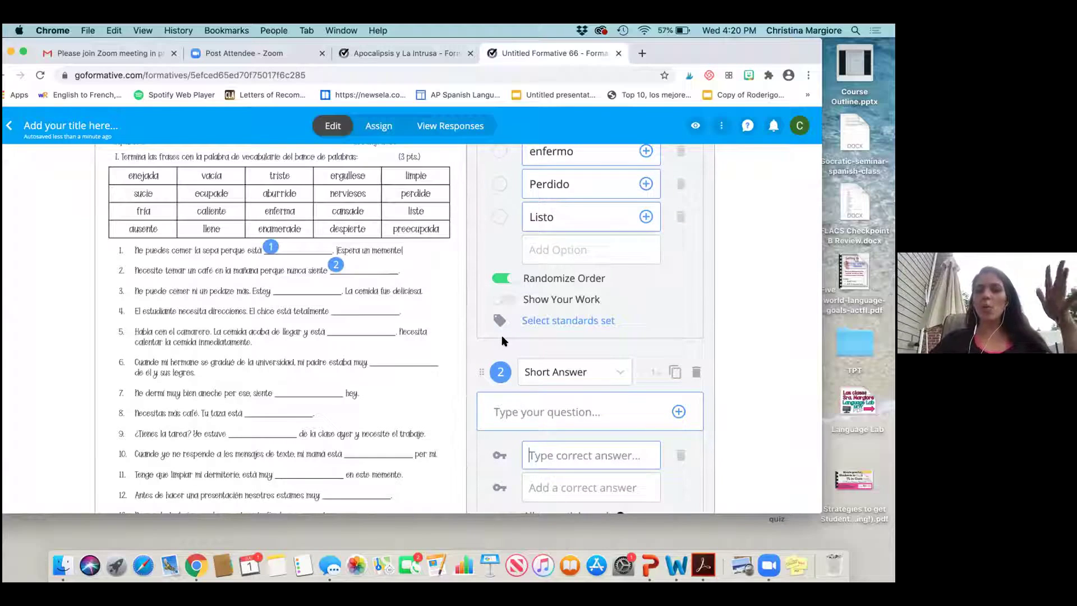
Enter 'despierto' as question 2's correct answer and add a second correct-answer field
scroll(501, 335, "down", 1)
type("despierto")
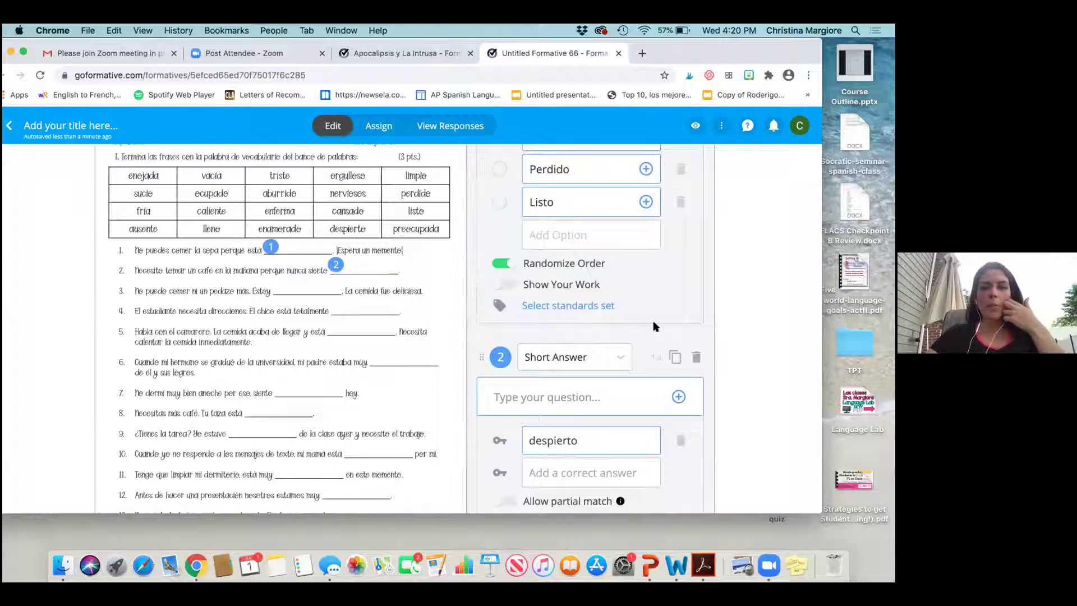
scroll(748, 387, "down", 2)
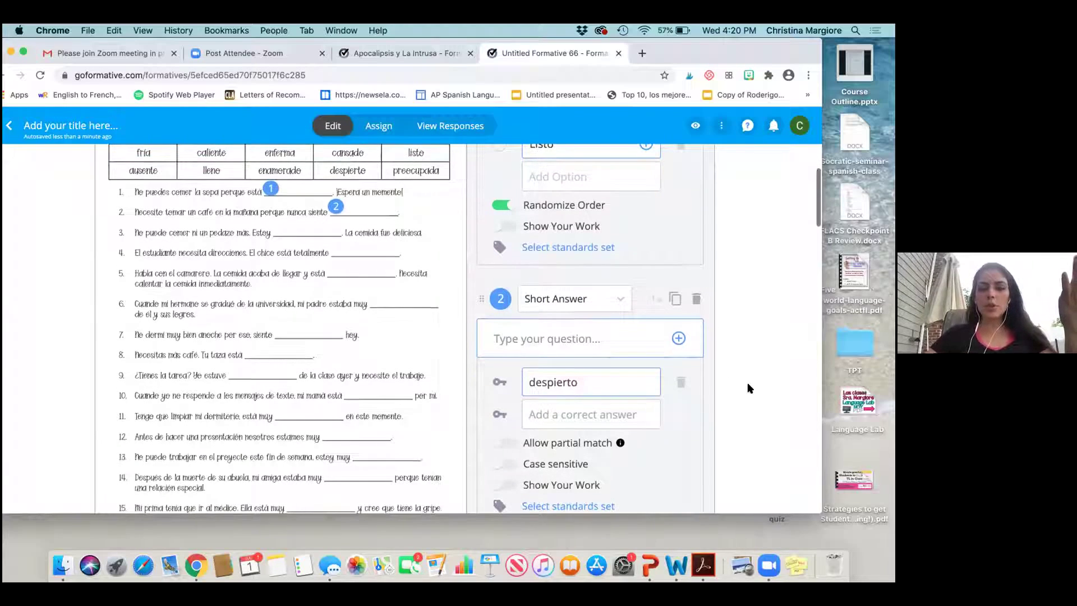
left_click(572, 415)
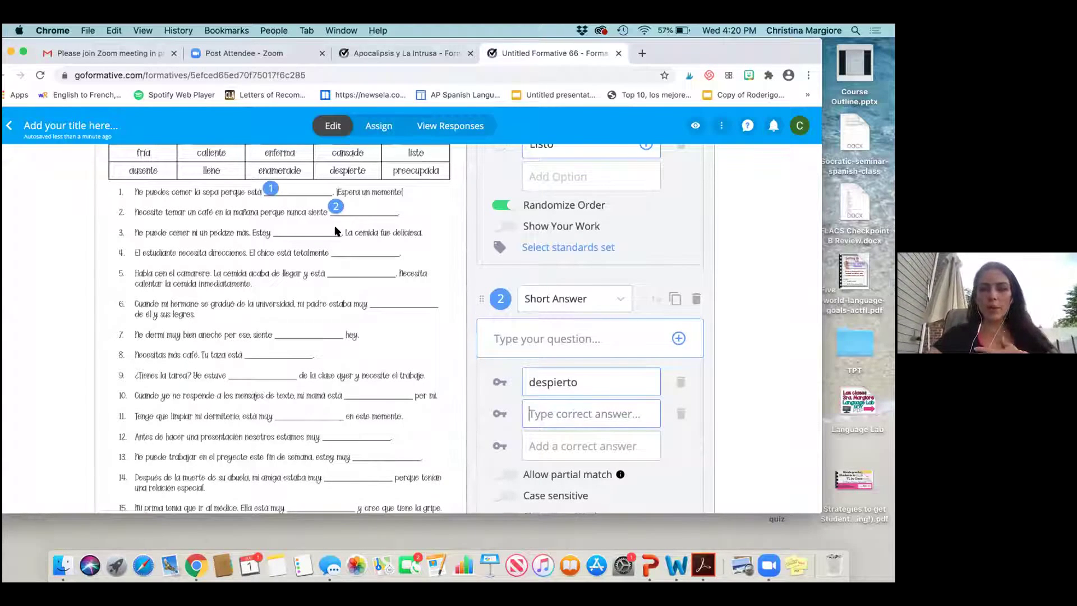
scroll(336, 230, "up", 2)
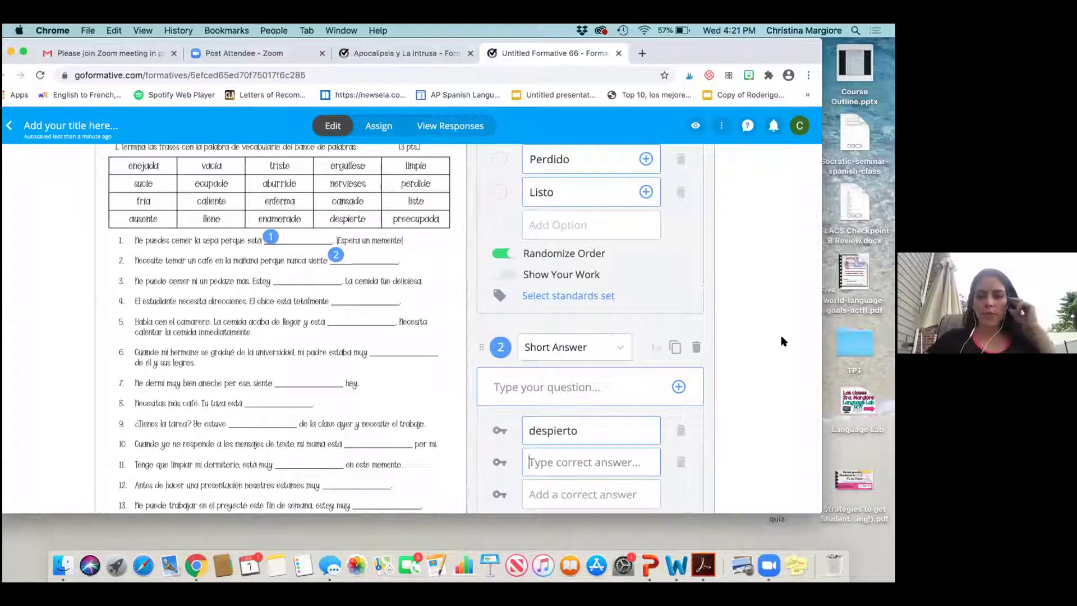
scroll(783, 340, "up", 2)
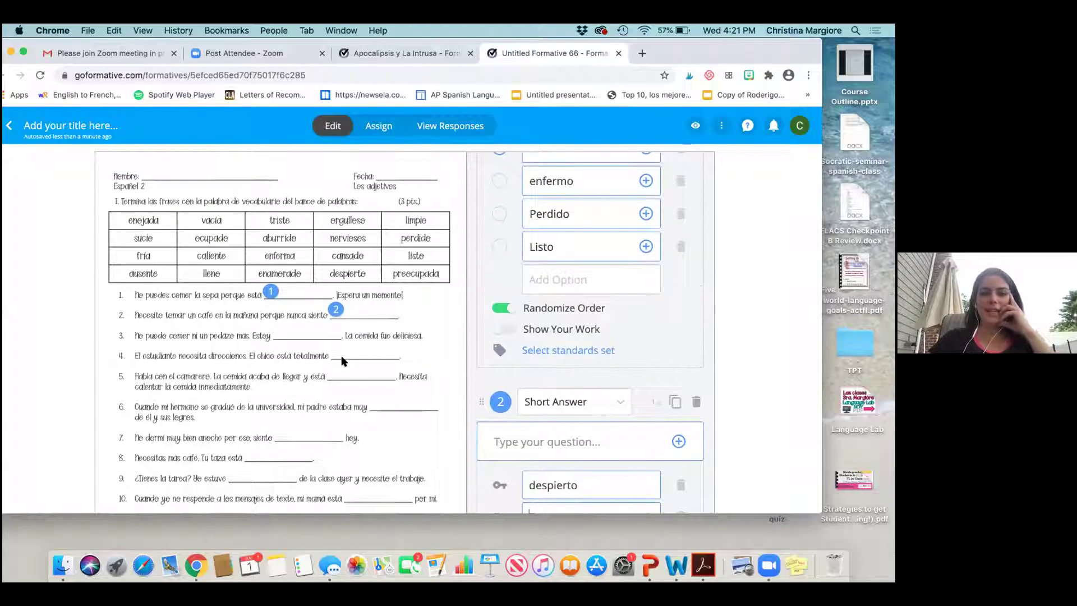
scroll(343, 361, "down", 5)
scroll(343, 361, "down", 12)
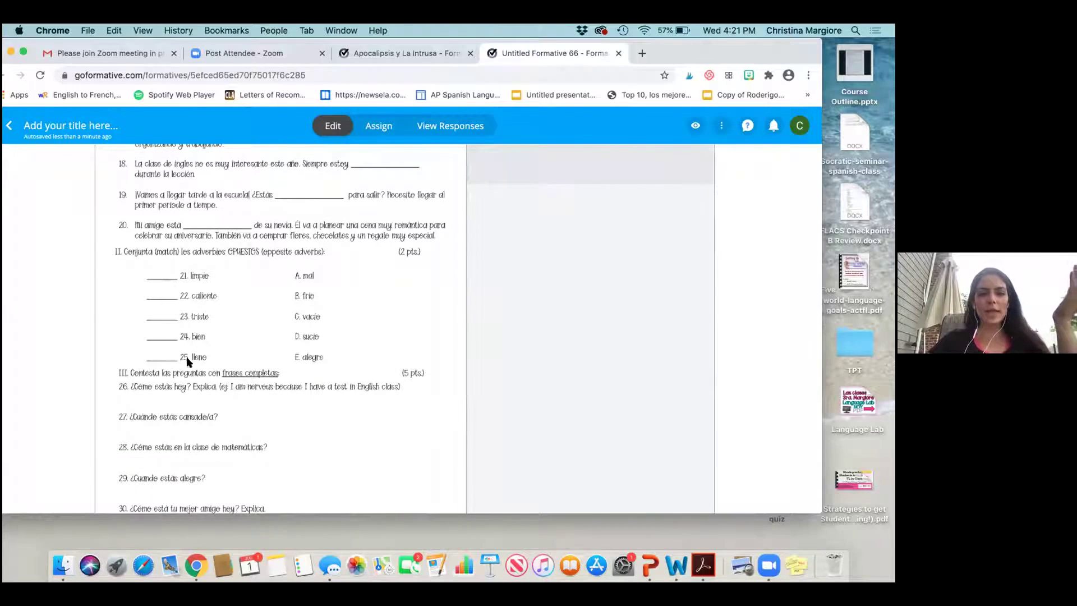
scroll(188, 362, "down", 2)
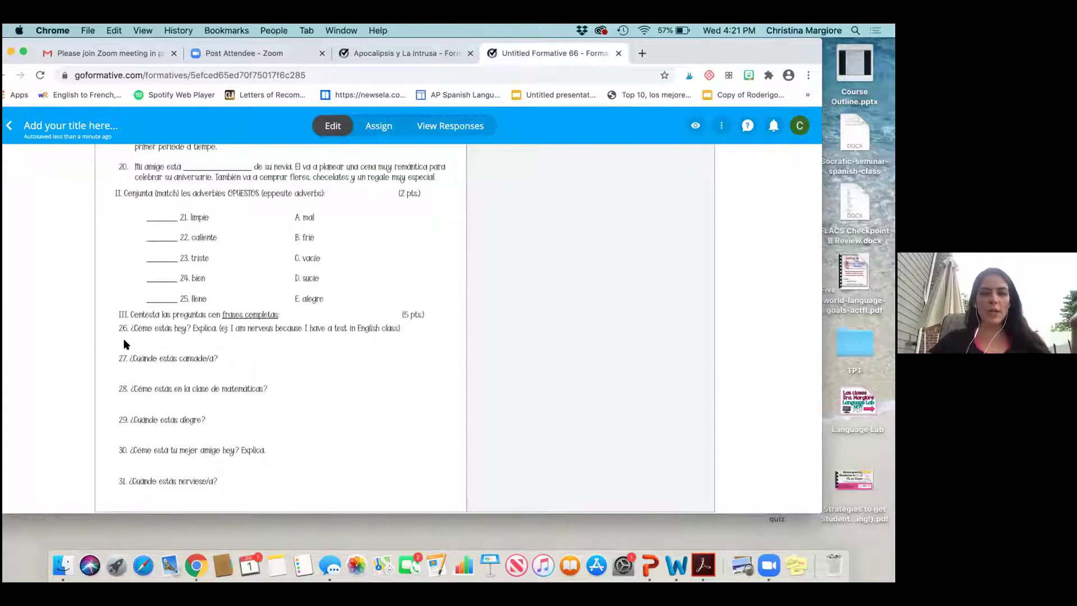
Place a Short Answer question 3 at worksheet item 26
left_click(122, 342)
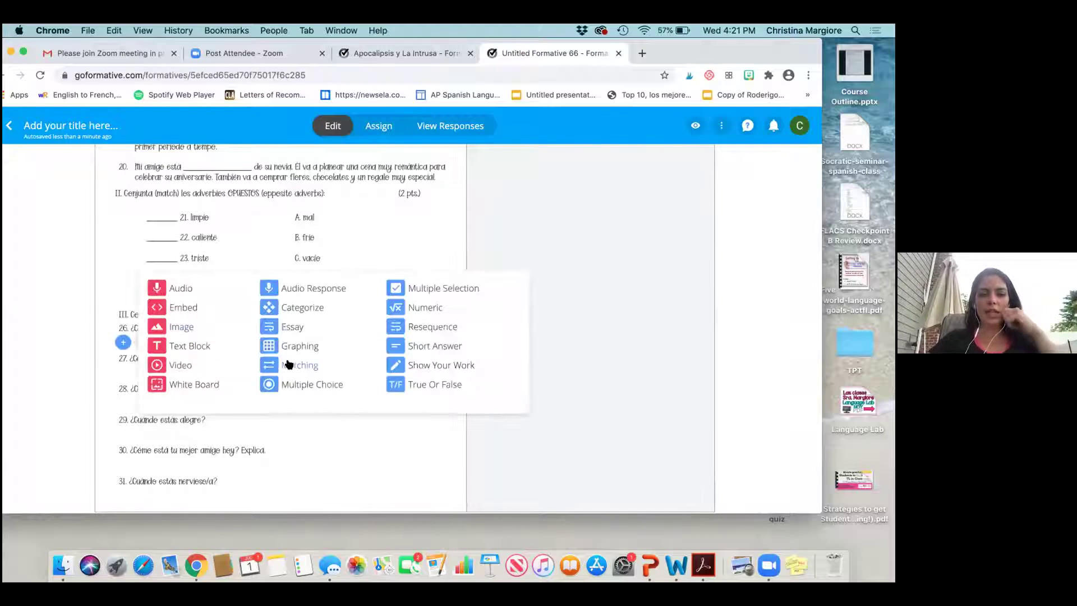
left_click(444, 346)
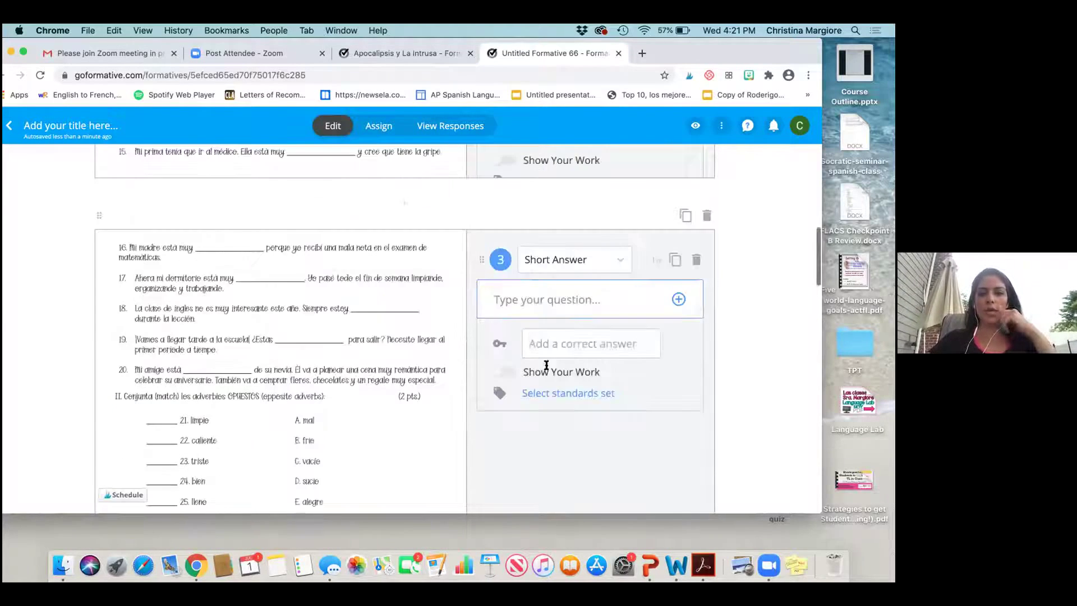
scroll(515, 409, "up", 5)
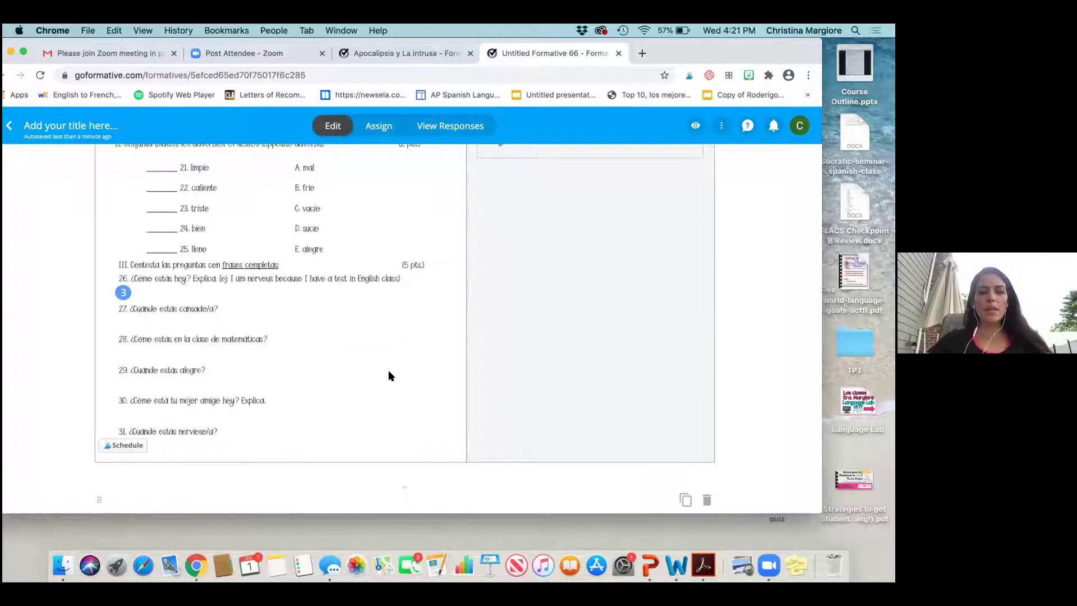
scroll(391, 375, "up", 4)
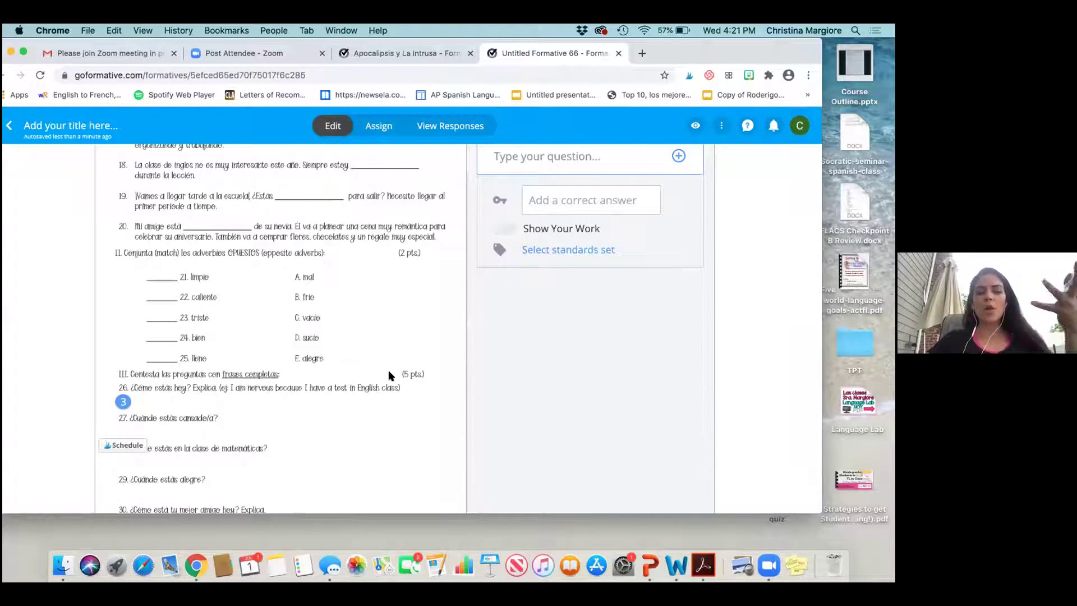
scroll(449, 353, "up", 2)
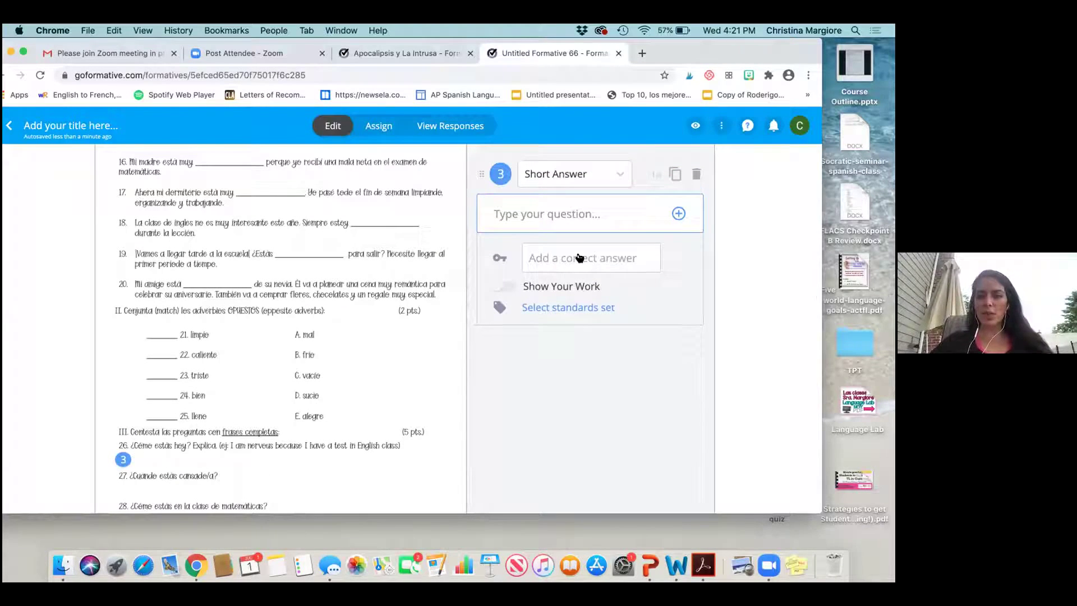
scroll(579, 258, "up", 10)
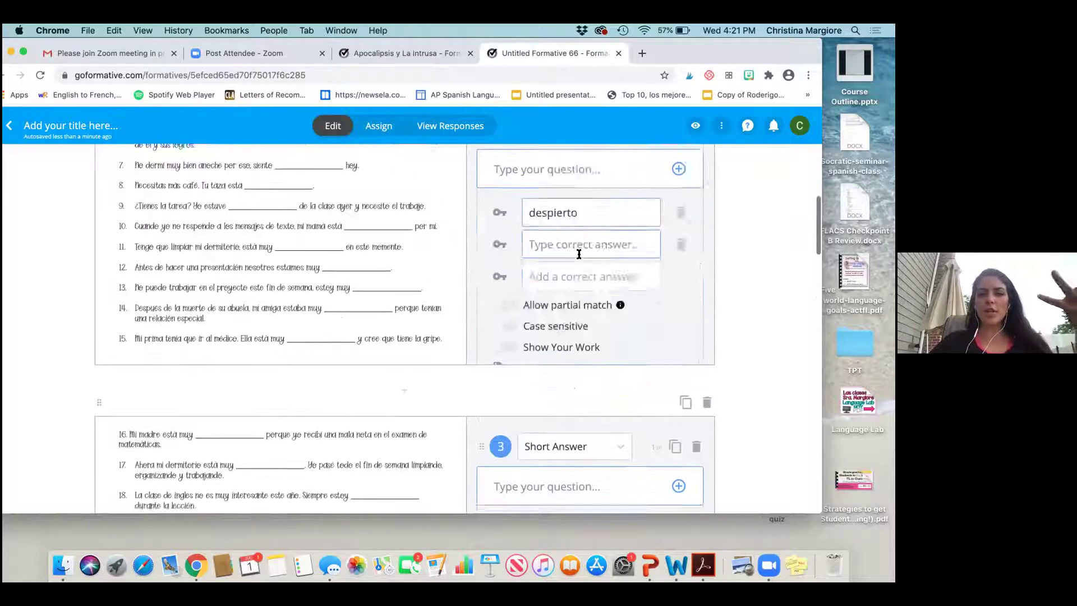
scroll(770, 299, "up", 10)
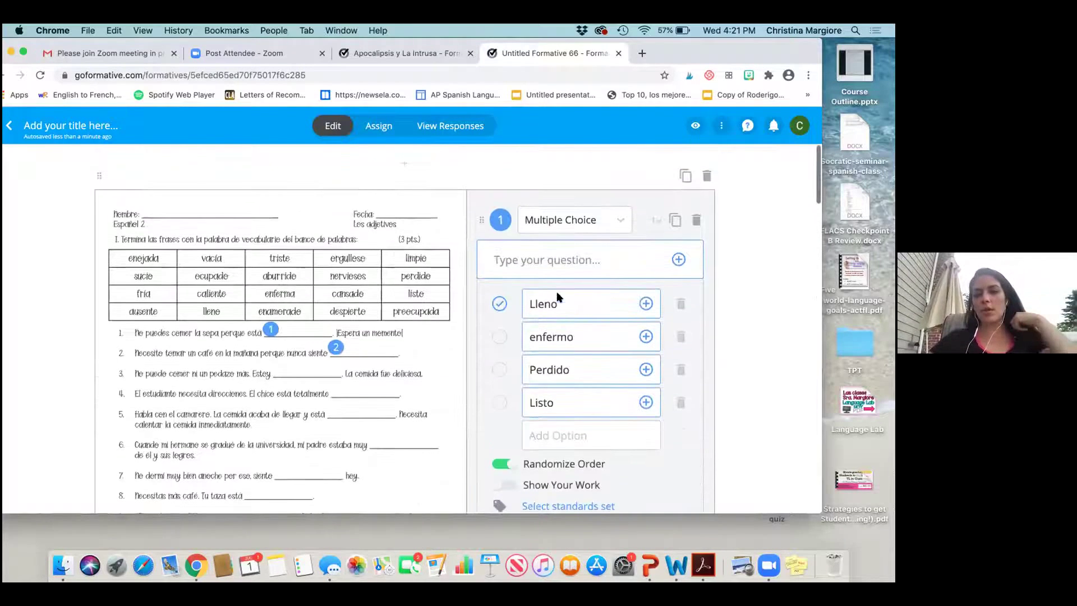
Scroll the worksheet to items 22–31 to check question 3's marker at item 26
scroll(592, 365, "down", 3)
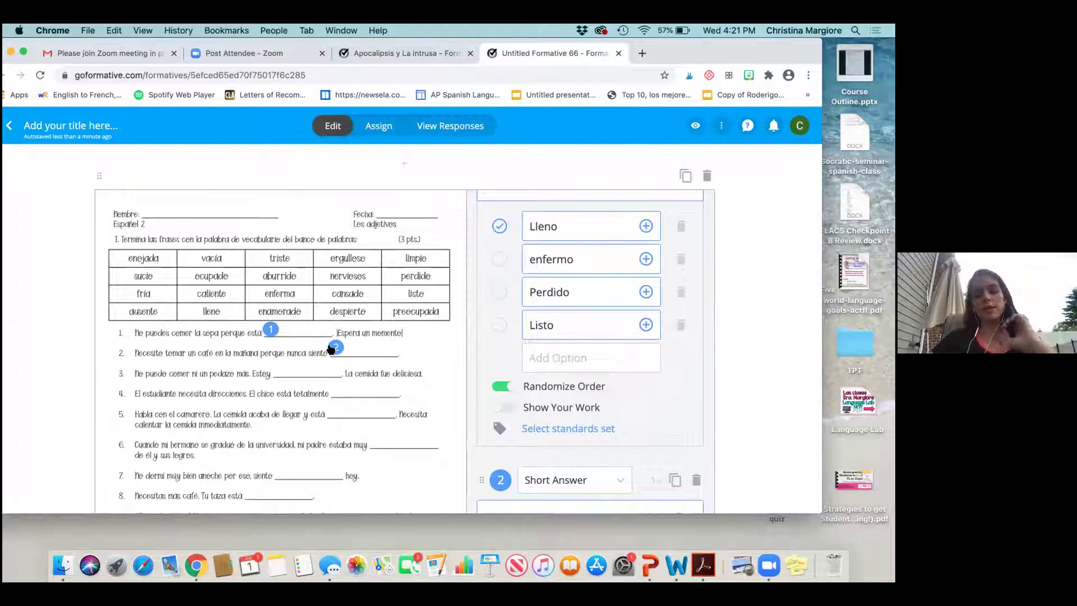
scroll(309, 371, "down", 2)
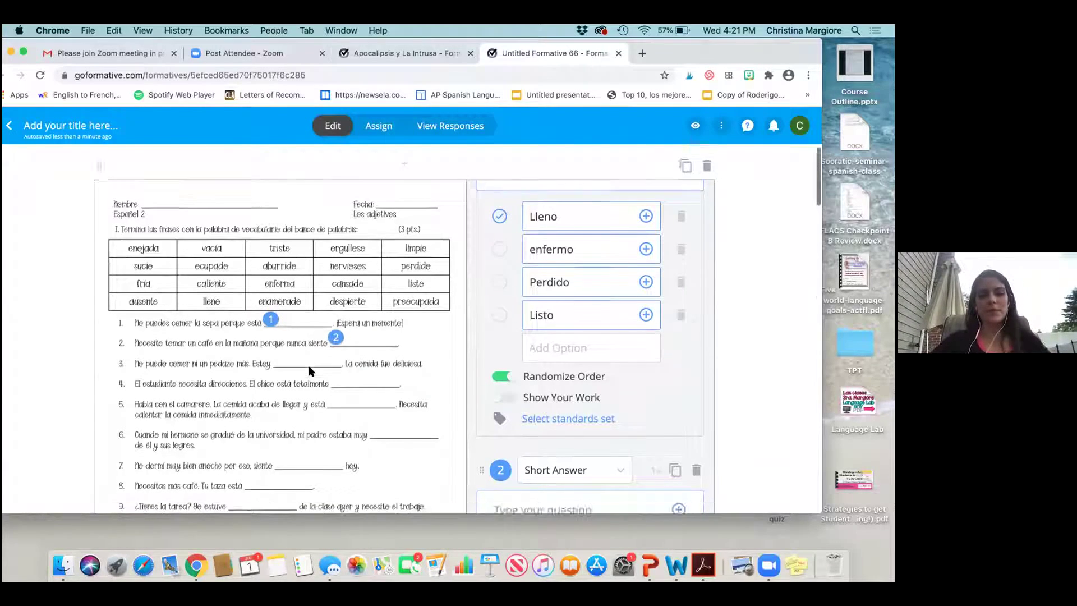
scroll(309, 371, "down", 5)
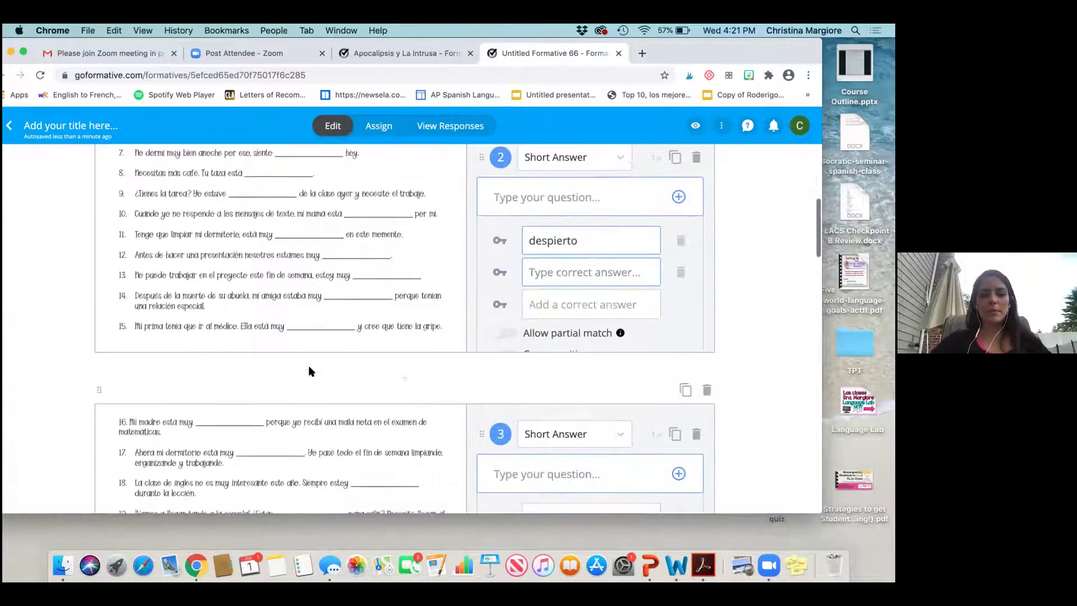
scroll(309, 372, "down", 4)
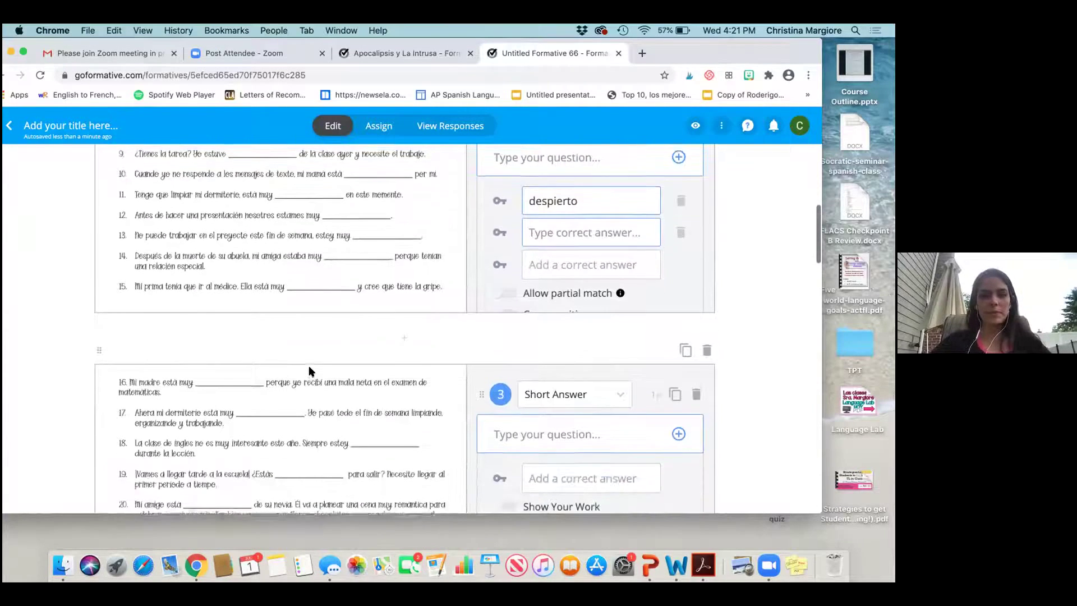
scroll(309, 371, "down", 3)
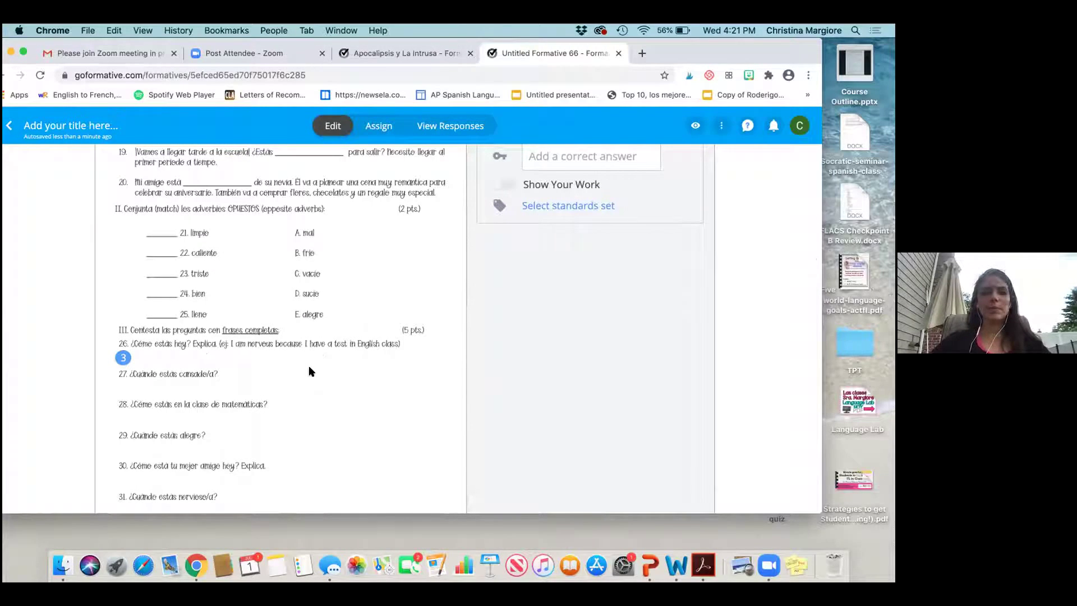
scroll(309, 372, "down", 2)
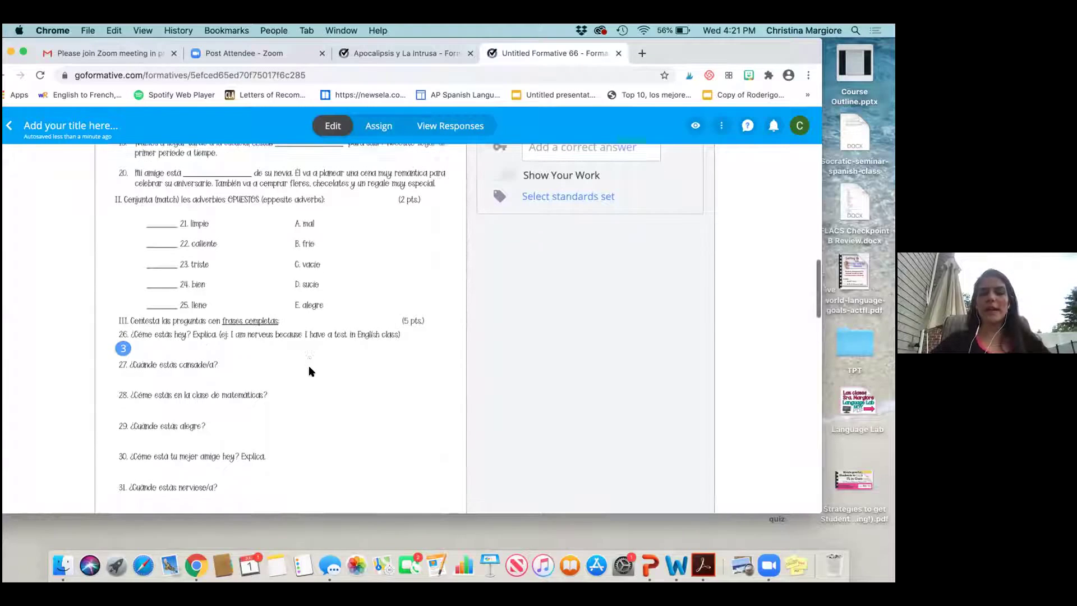
scroll(309, 372, "up", 7)
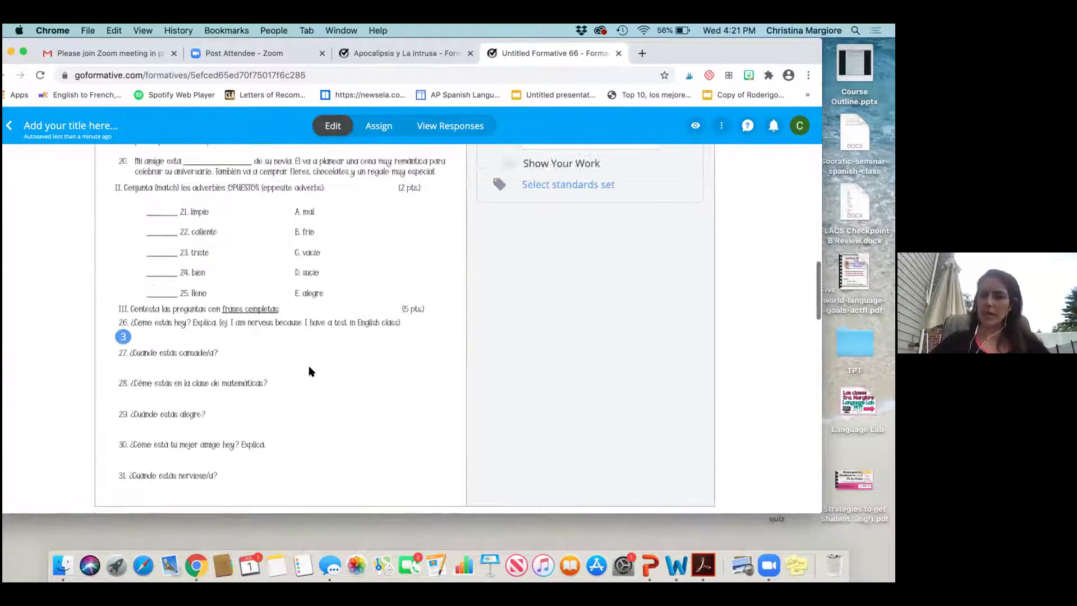
scroll(310, 371, "up", 6)
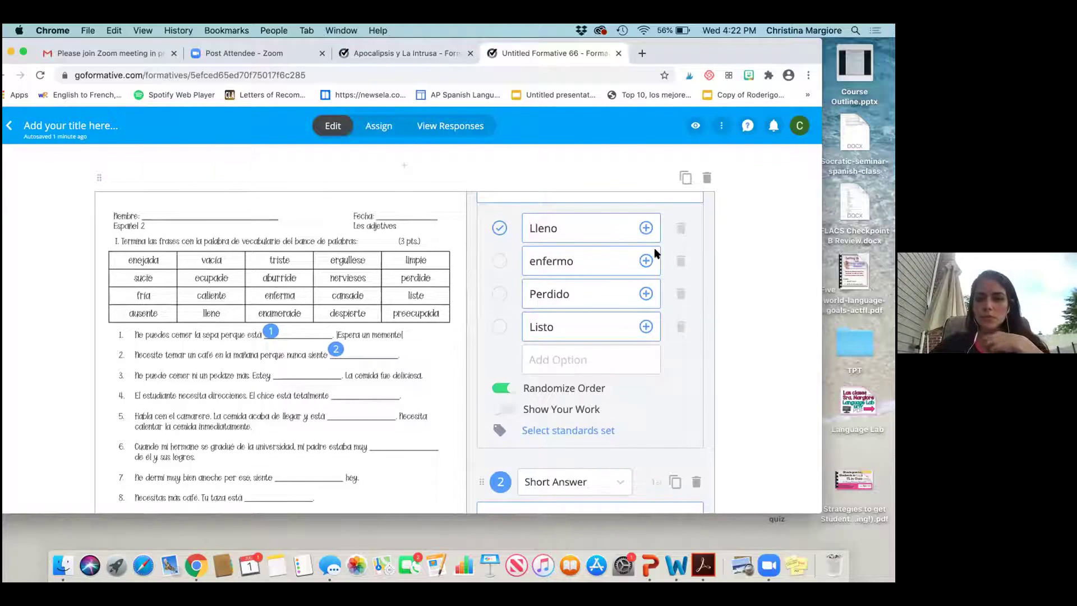
scroll(762, 308, "down", 1)
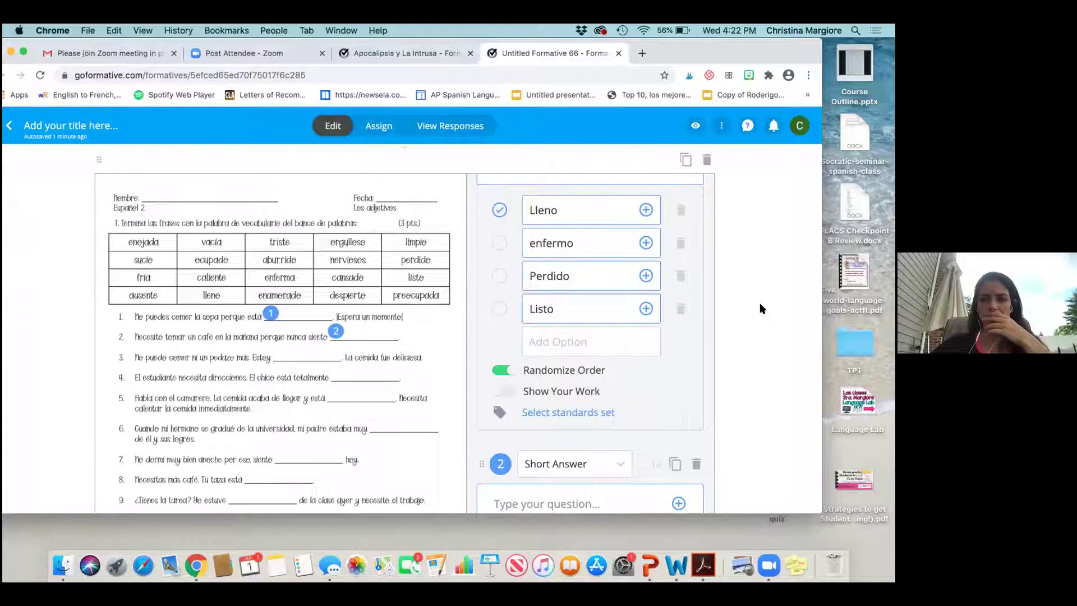
scroll(761, 308, "down", 15)
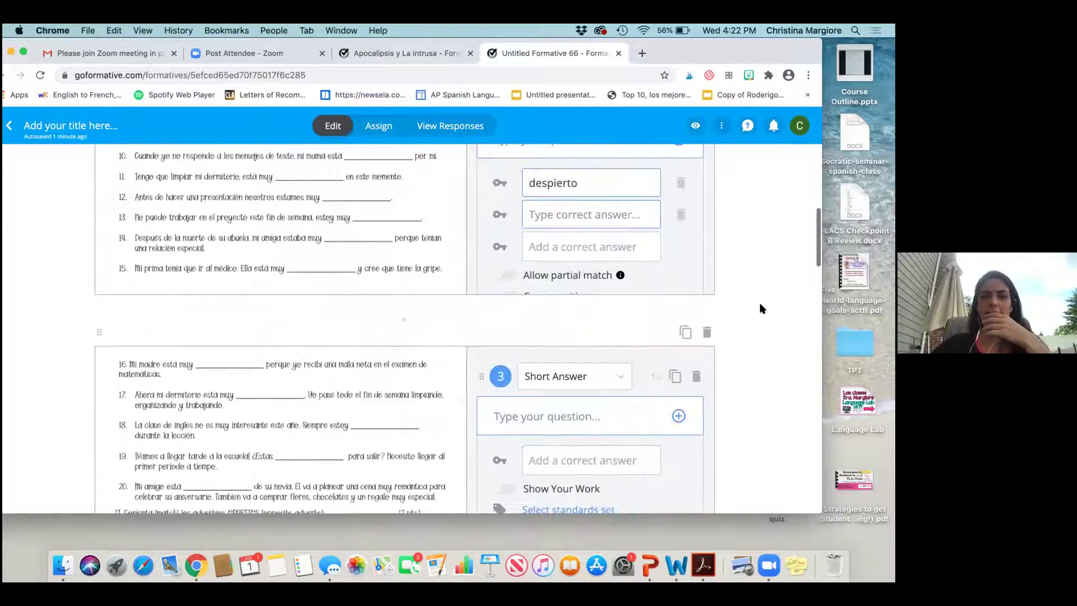
scroll(762, 308, "down", 5)
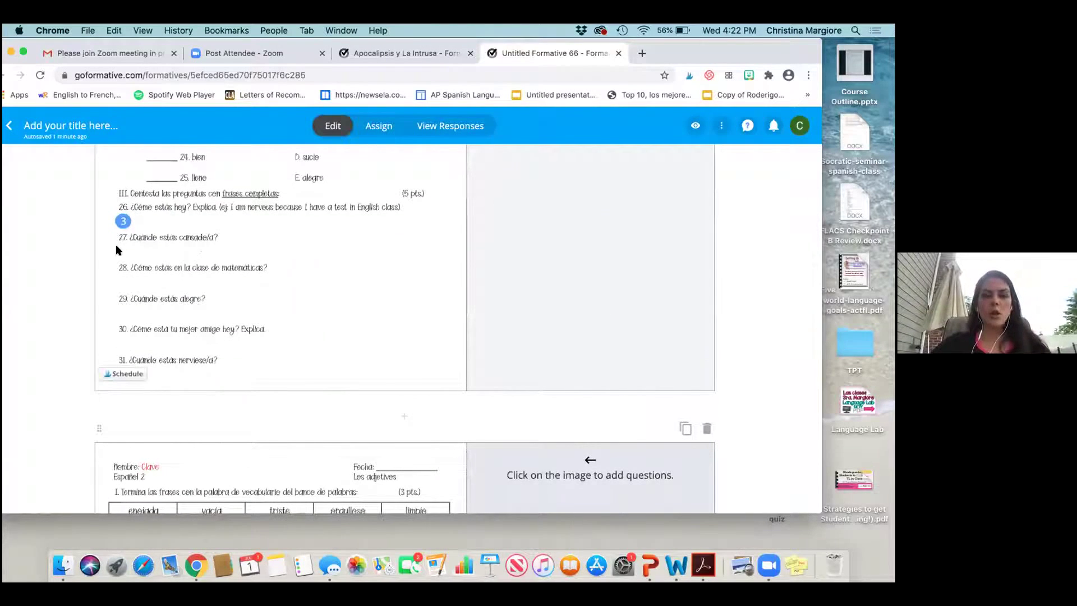
scroll(116, 248, "up", 1)
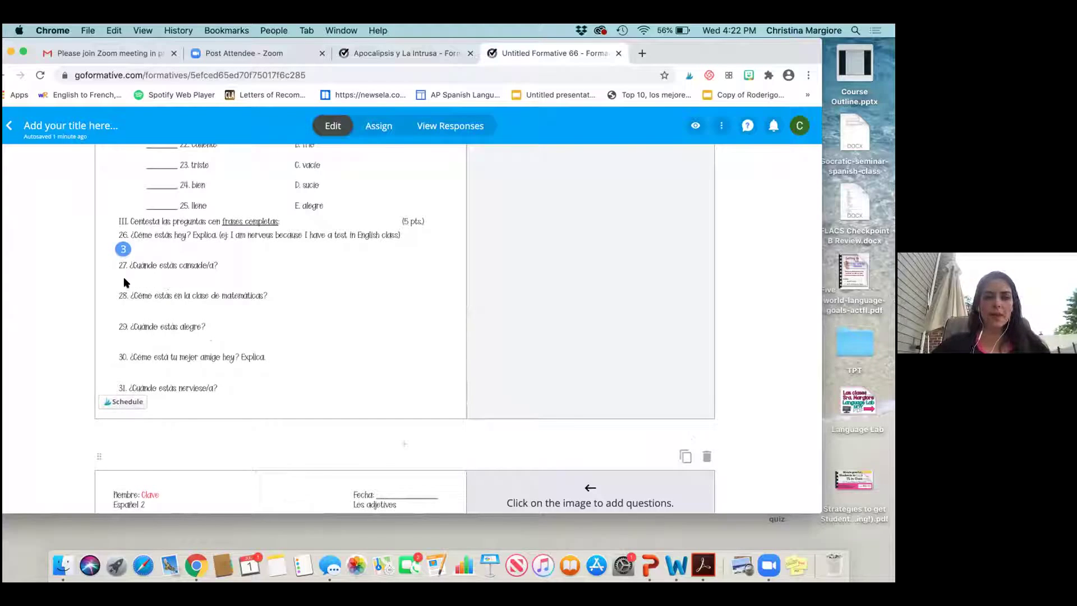
Add an Audio Response question at item 27
left_click(121, 279)
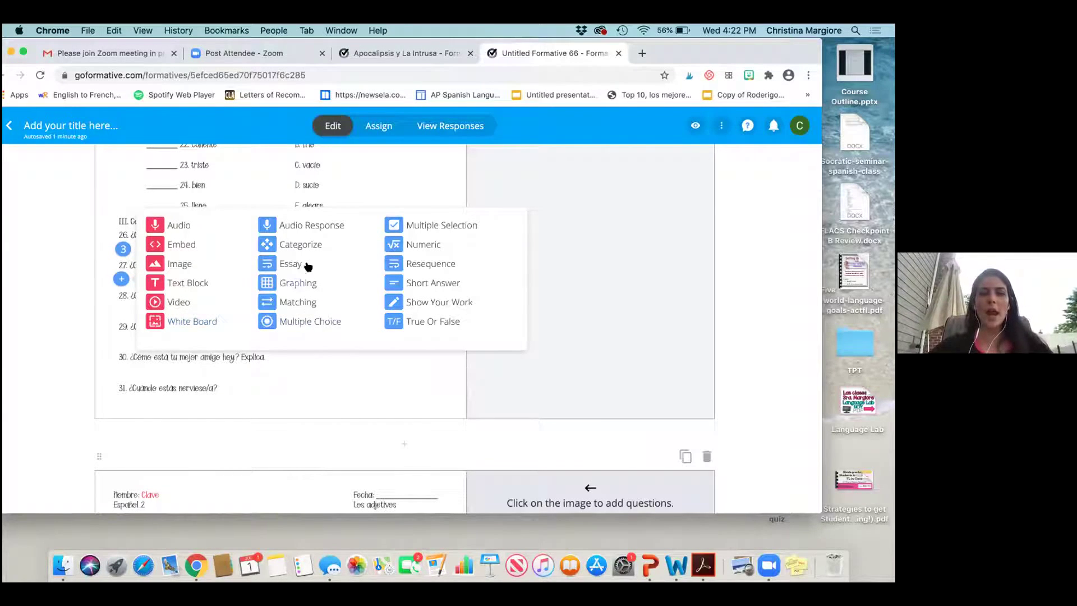
left_click(319, 226)
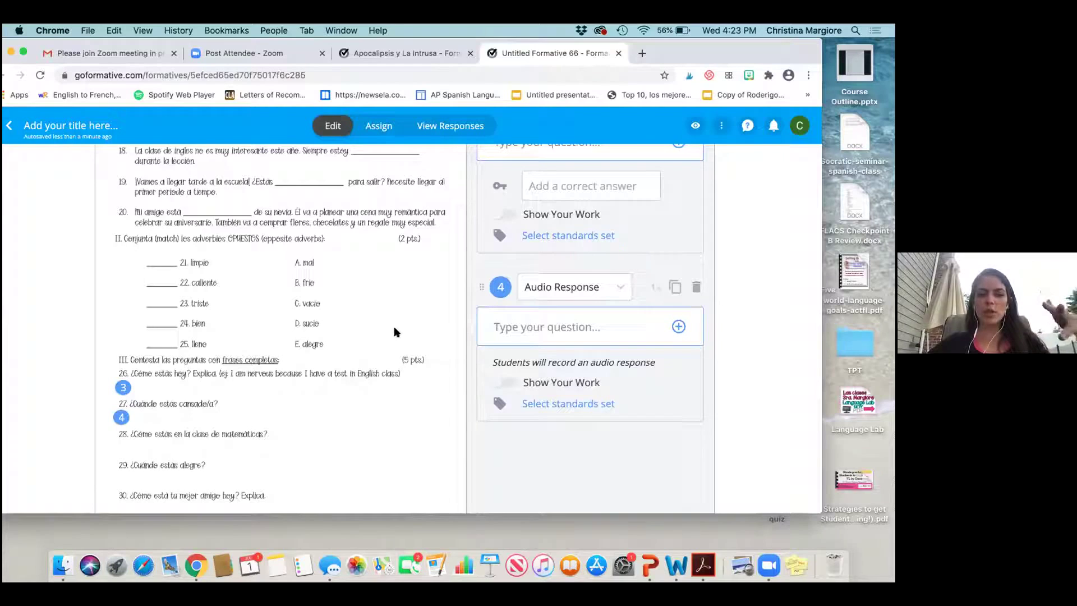
Preview the worksheet as a student and try typing in question 3's answer box
left_click(696, 125)
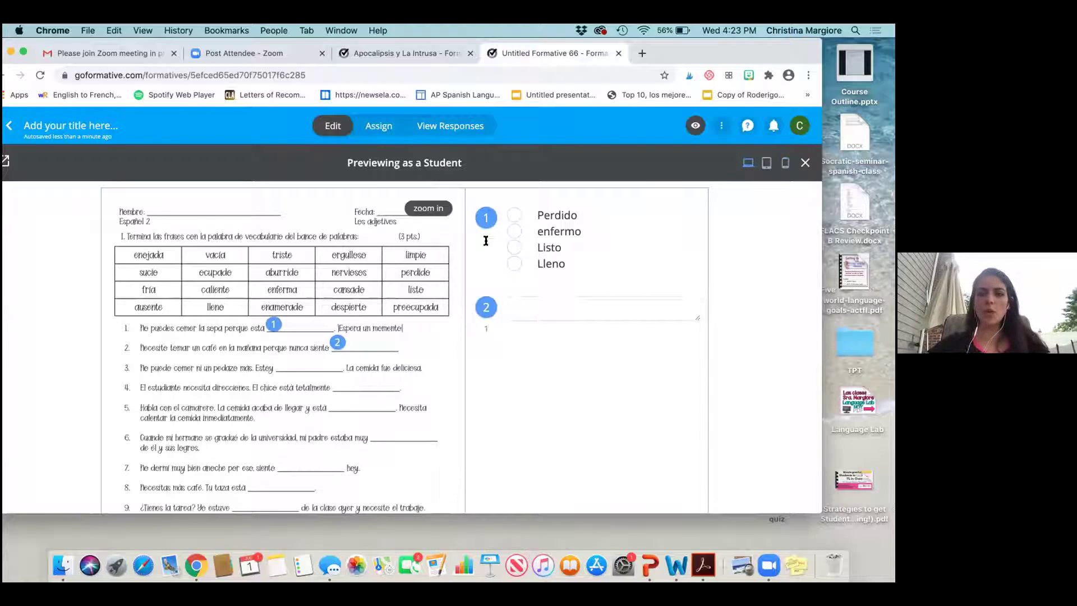
scroll(370, 256, "down", 1)
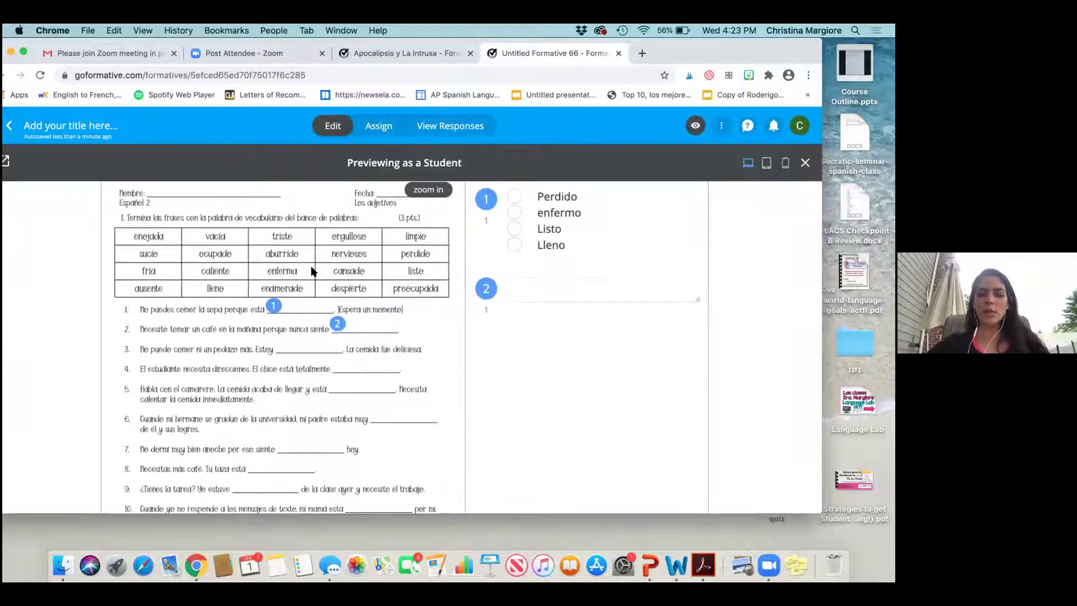
scroll(262, 307, "up", 1)
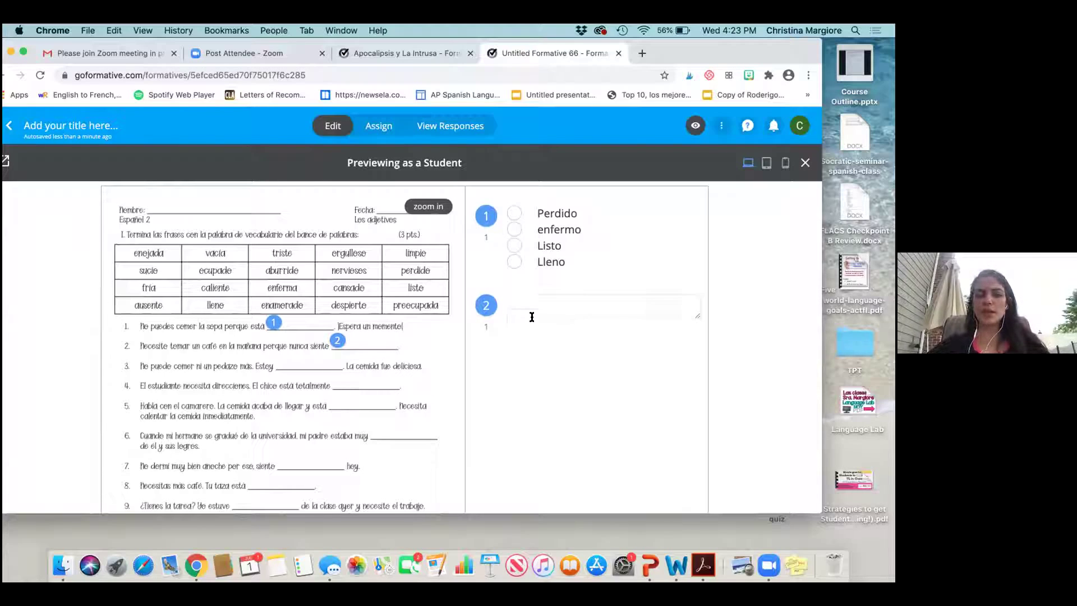
scroll(527, 366, "down", 5)
scroll(526, 365, "down", 5)
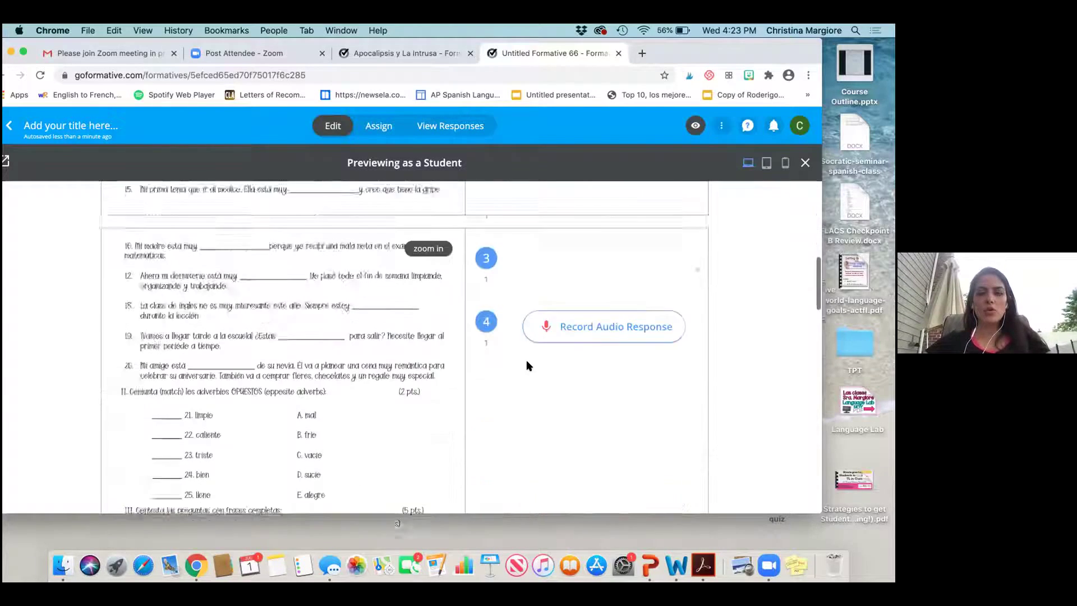
left_click(517, 211)
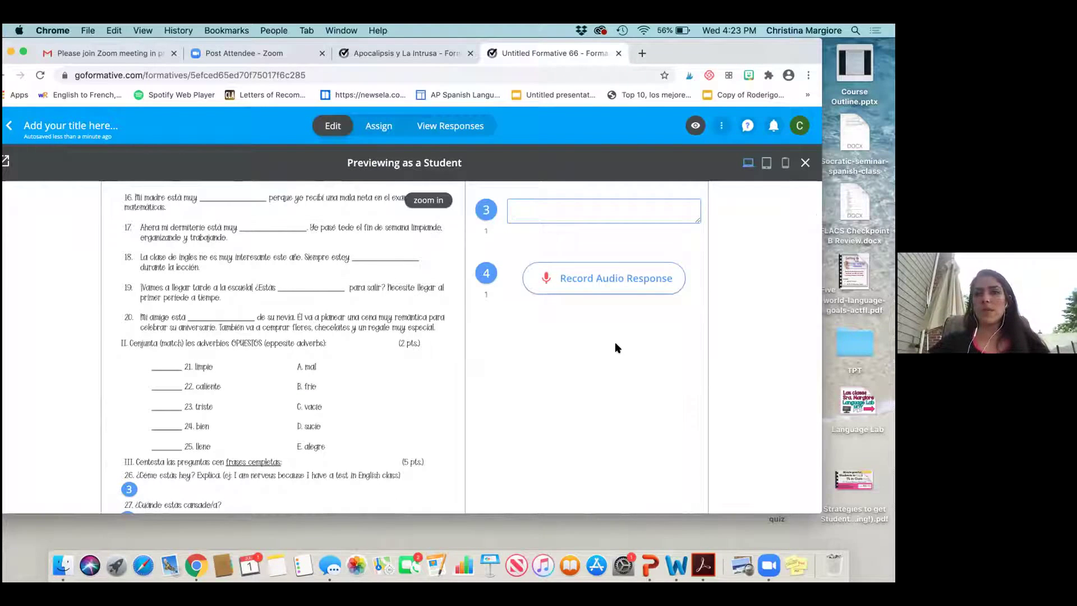
scroll(616, 347, "up", 15)
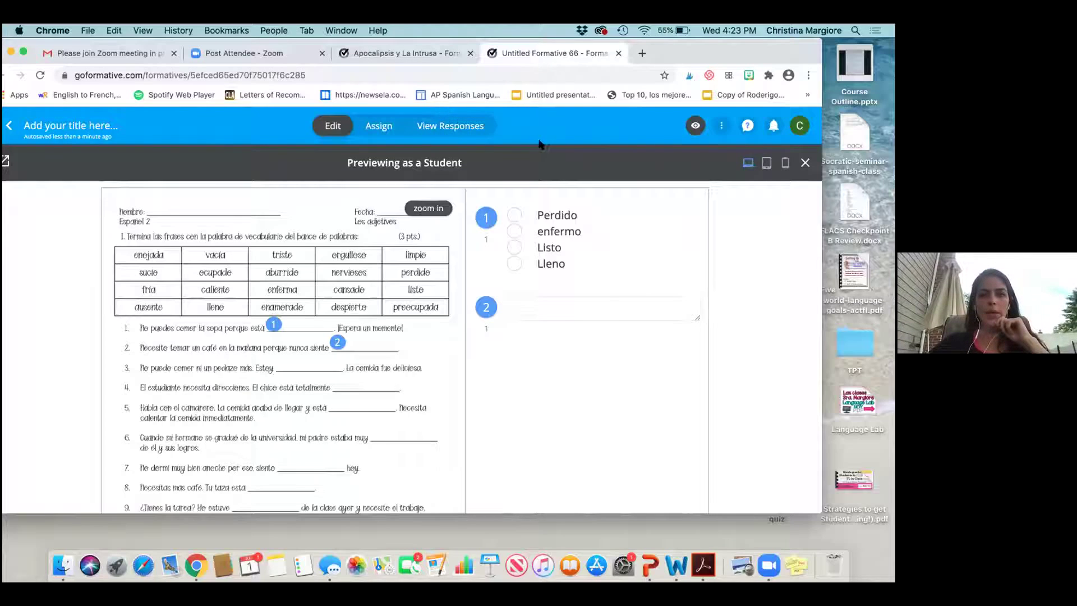
Switch to the Apocalipsis y La Intrusa formative
left_click_drag(690, 40, 688, 76)
left_click(395, 91)
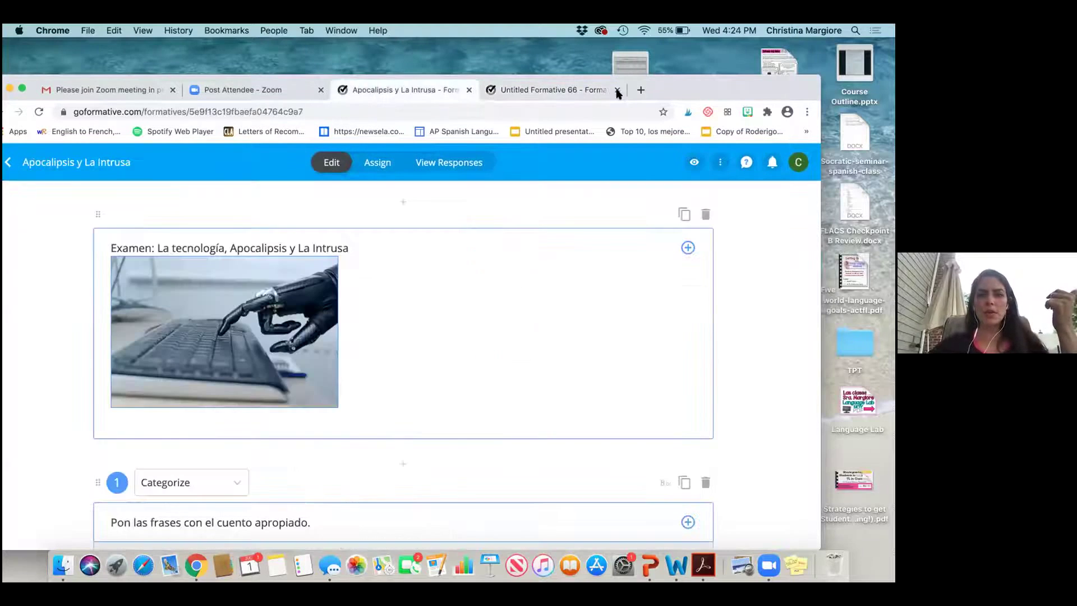
left_click_drag(672, 85, 691, 58)
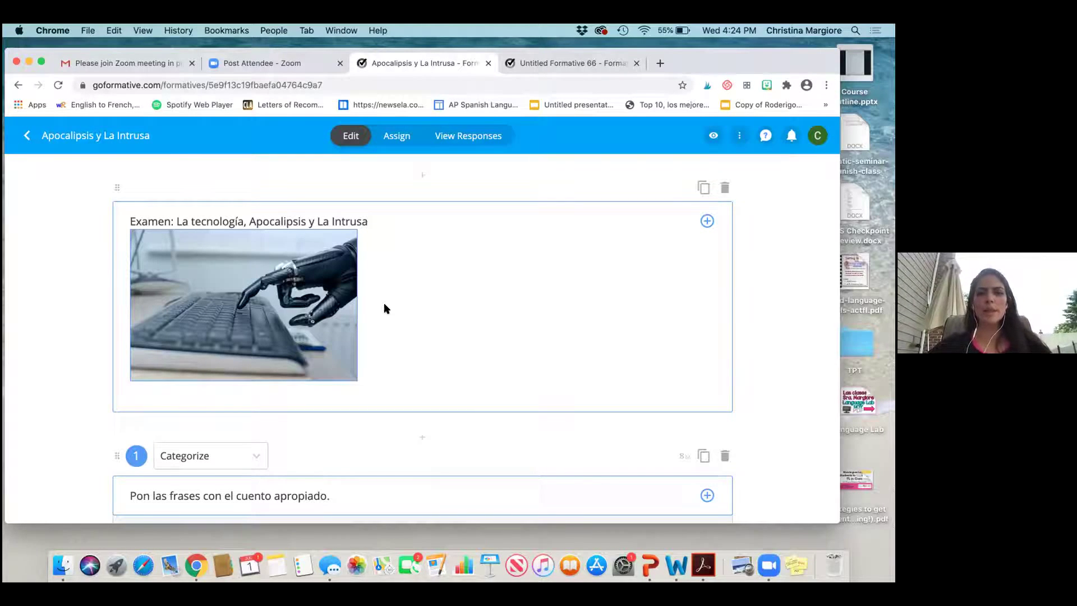
Review the Categorize question down to the word-definition Matching question
scroll(559, 303, "down", 3)
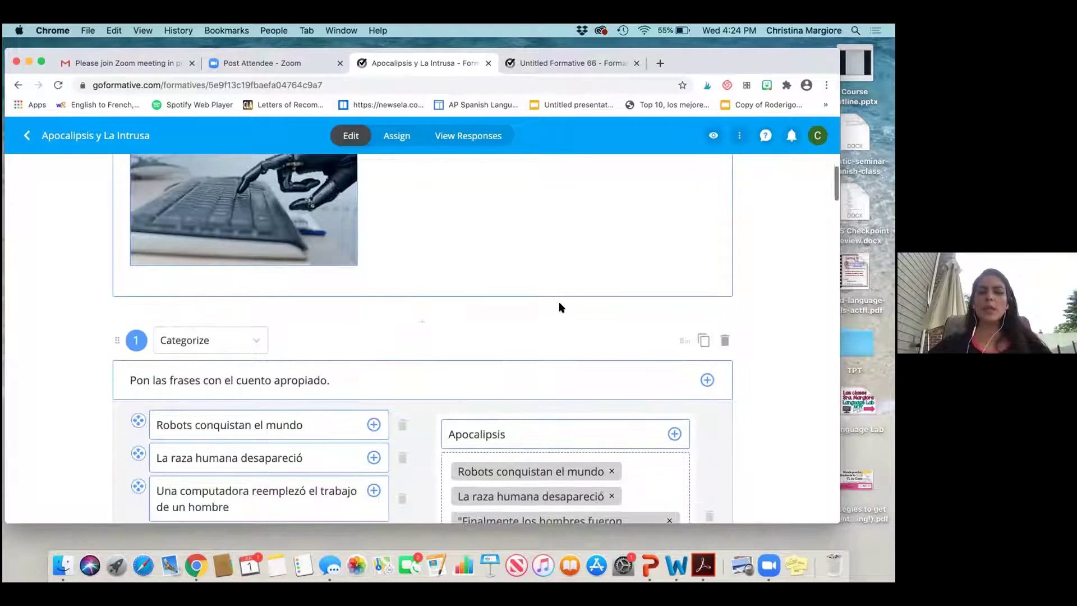
scroll(559, 305, "down", 4)
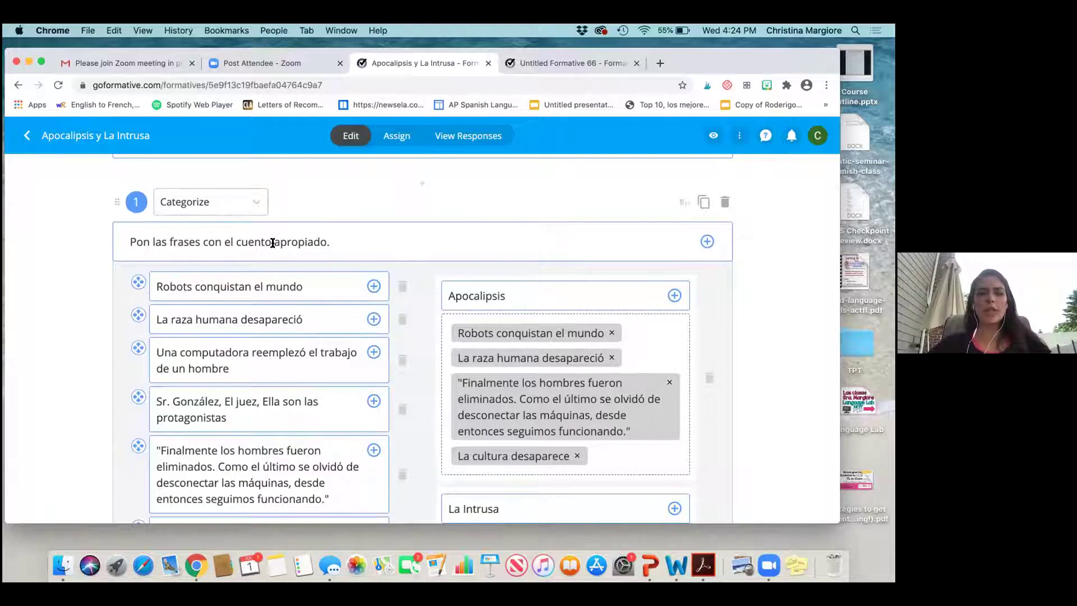
scroll(324, 281, "down", 2)
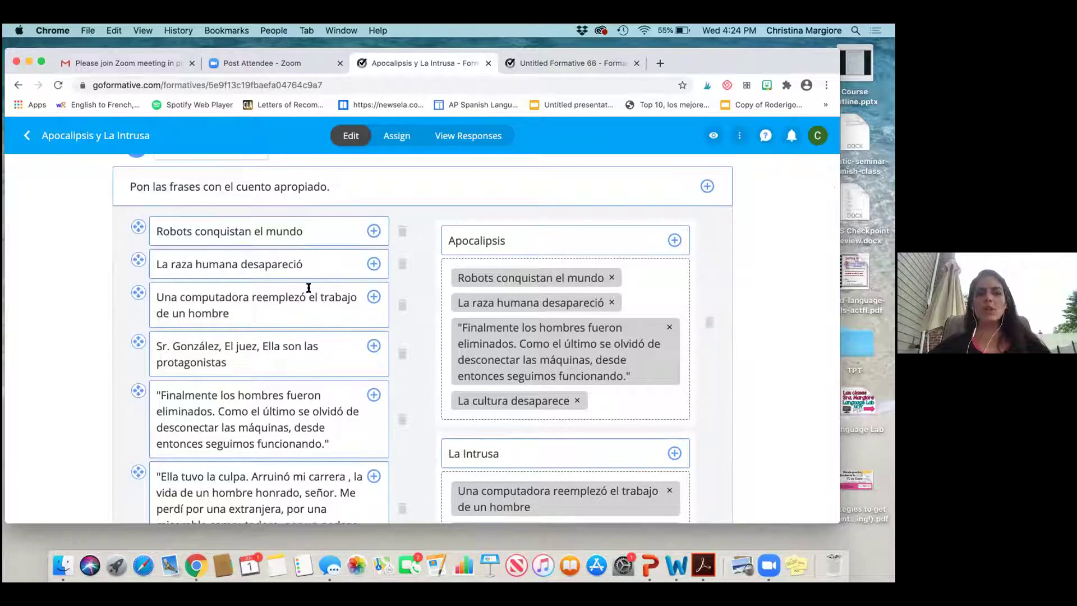
scroll(309, 288, "down", 2)
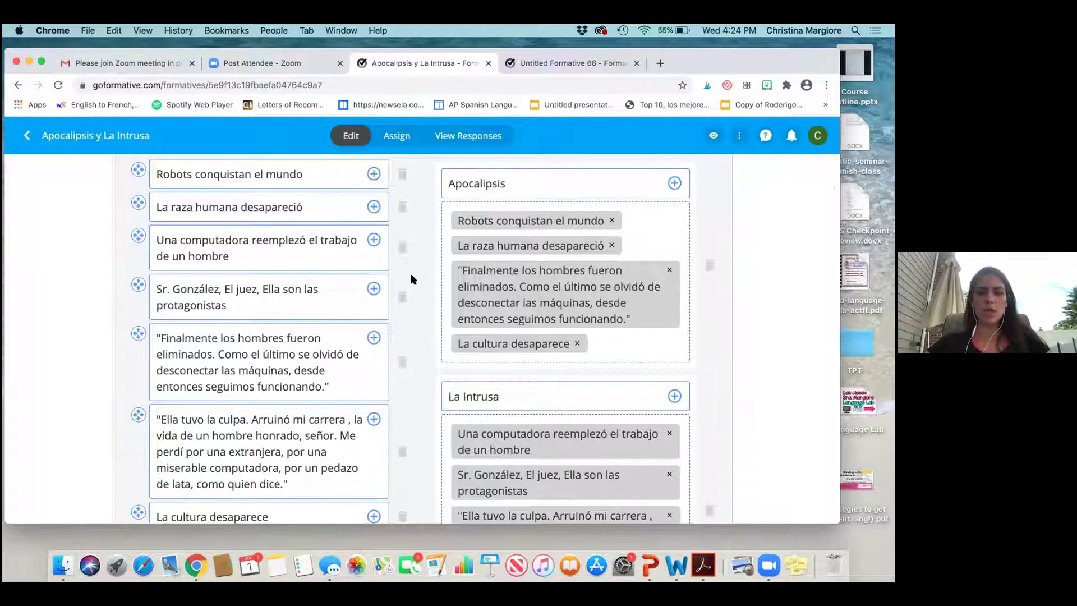
scroll(412, 278, "down", 6)
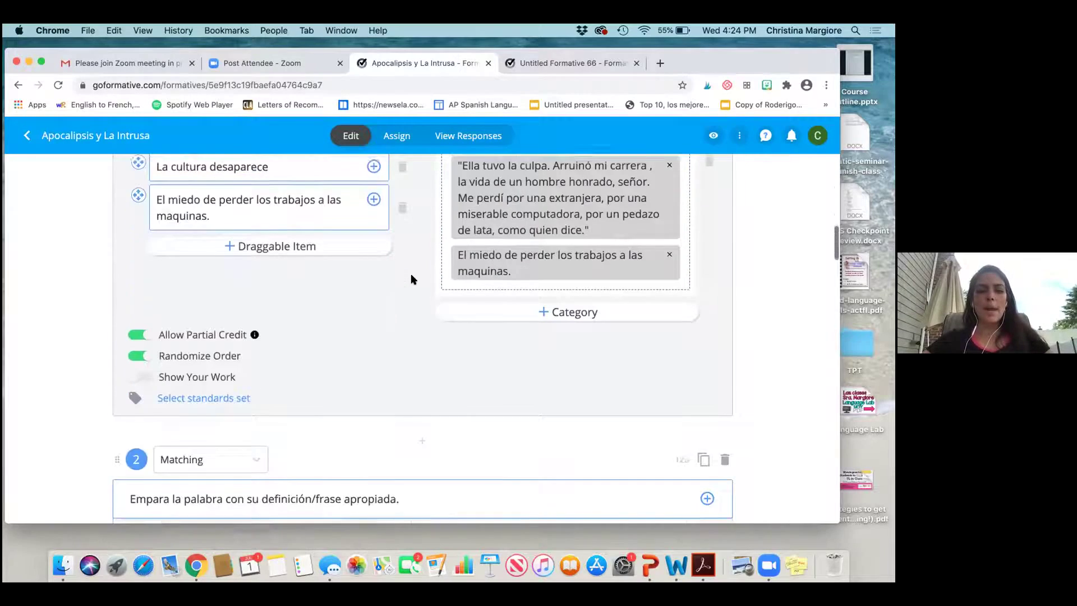
scroll(411, 279, "down", 4)
scroll(411, 279, "up", 6)
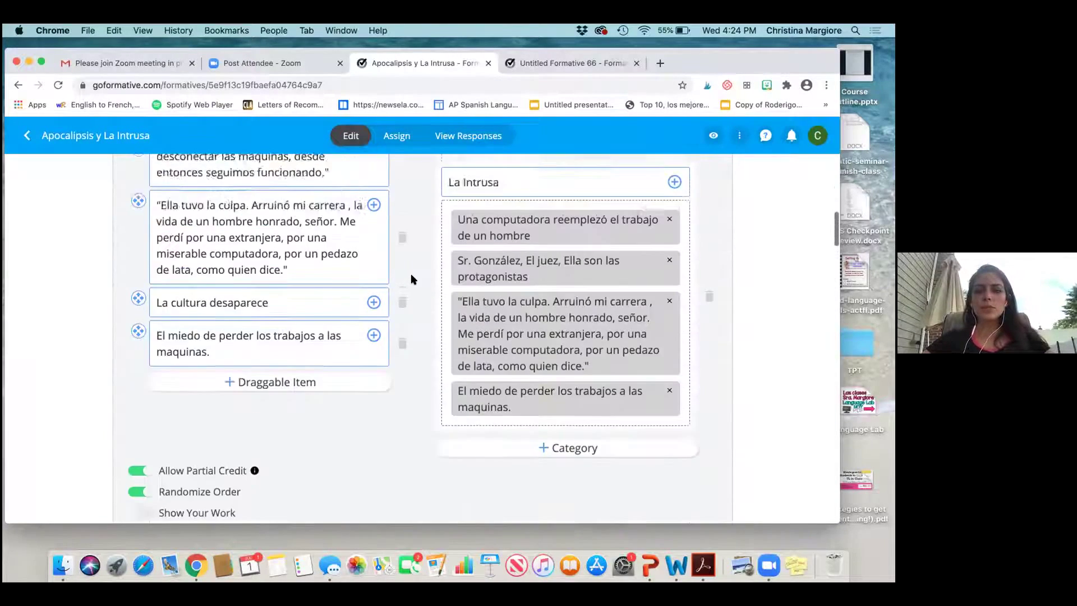
scroll(412, 279, "up", 5)
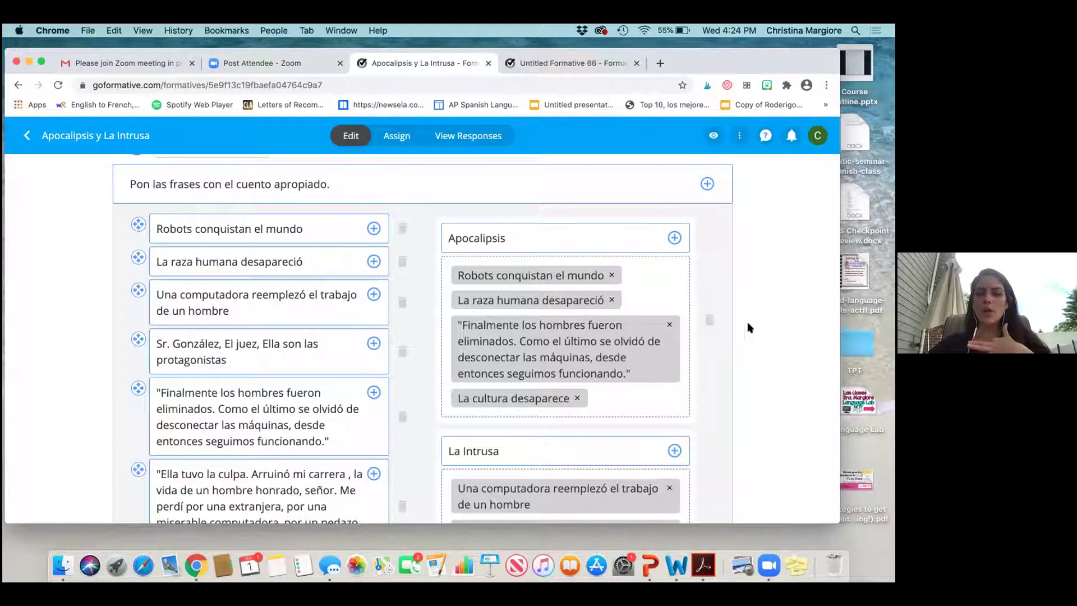
scroll(735, 331, "down", 2)
scroll(737, 335, "down", 10)
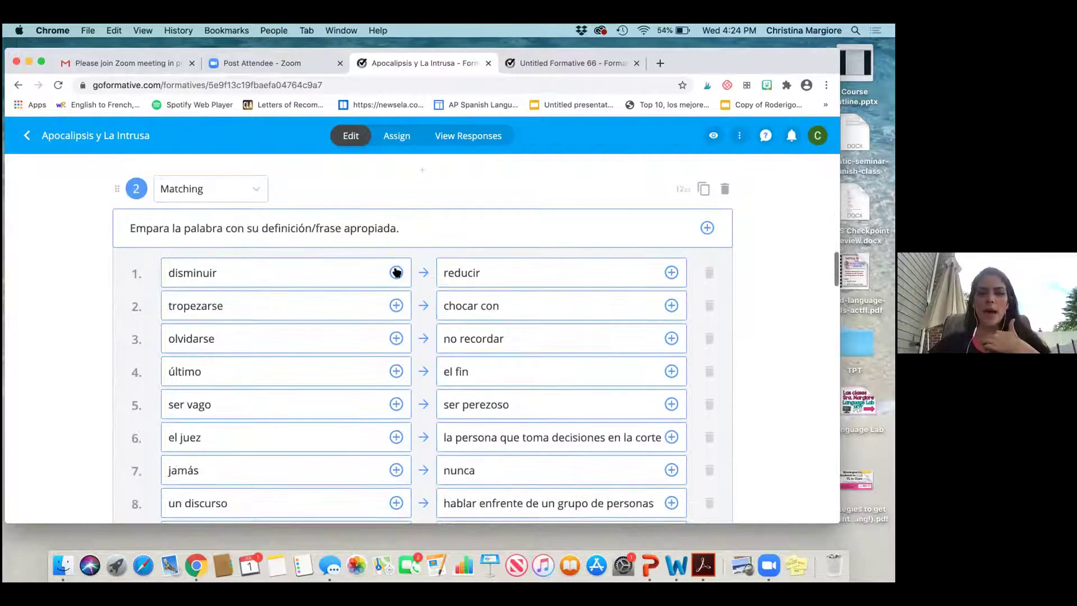
Scroll to question 10, the Audio Response on the JOBS image, then preview as a student
scroll(469, 336, "down", 1)
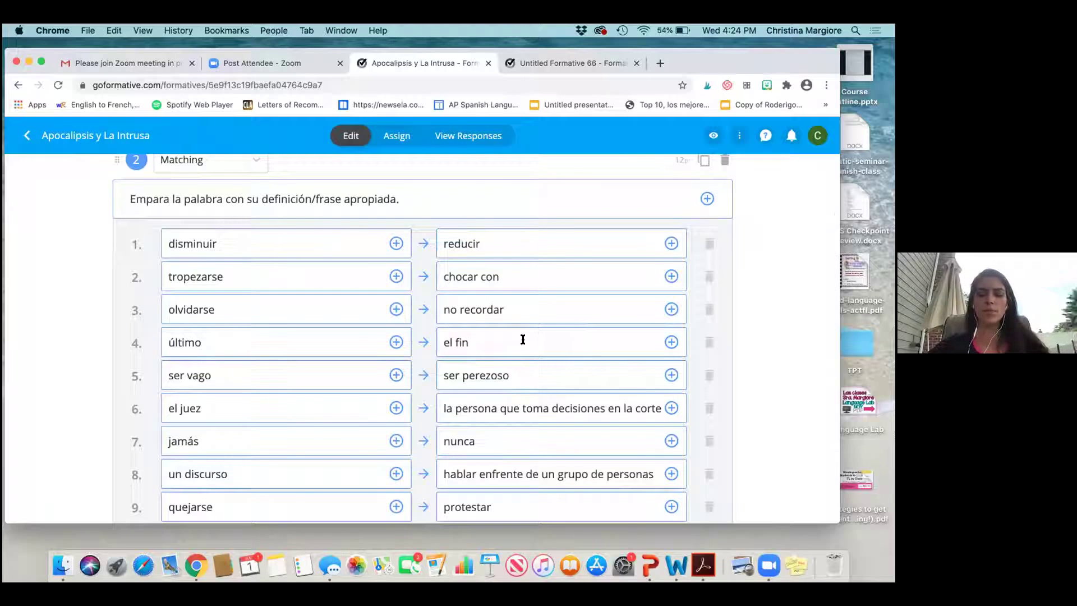
scroll(585, 402, "down", 8)
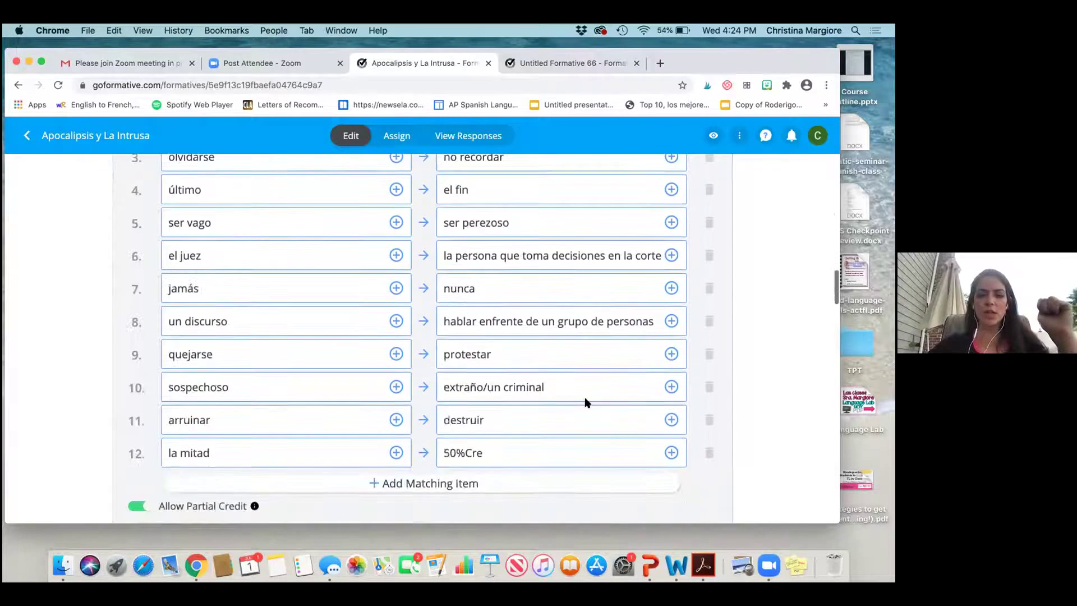
scroll(585, 400, "down", 10)
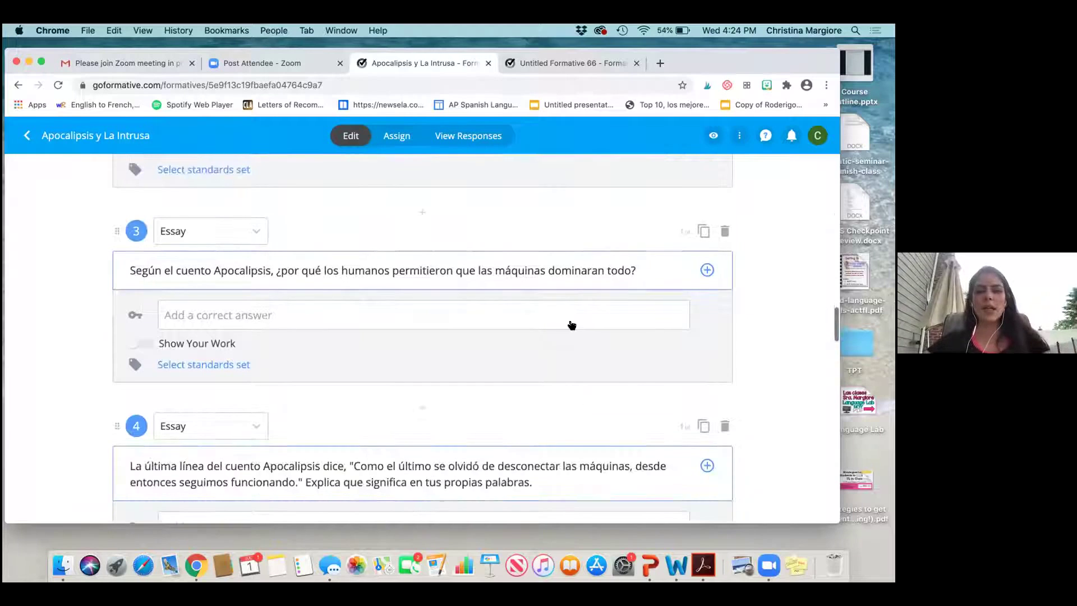
scroll(572, 325, "down", 12)
scroll(571, 324, "down", 11)
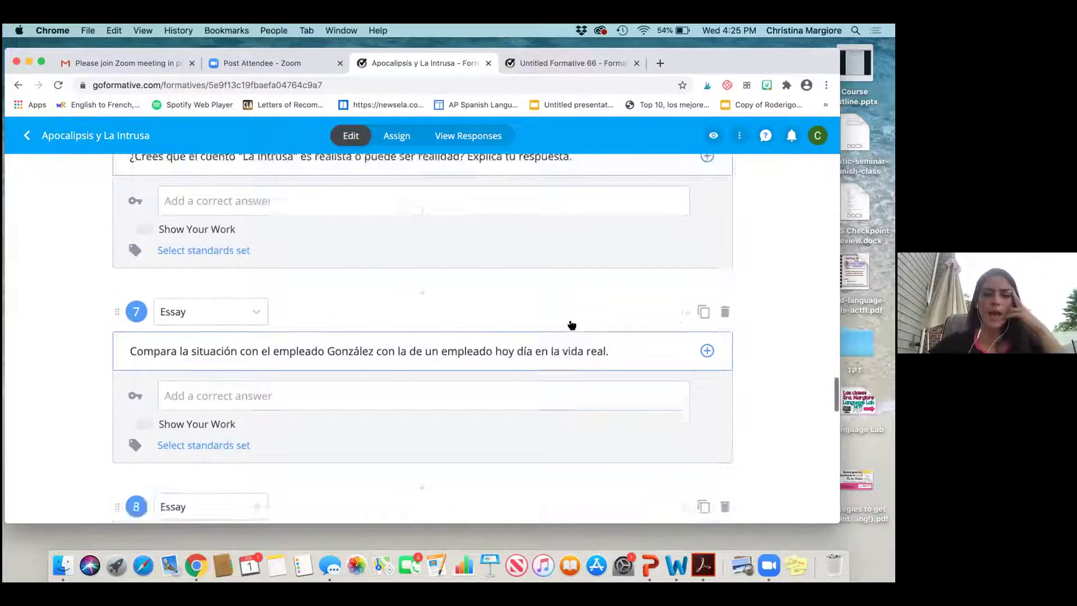
scroll(572, 325, "down", 20)
scroll(572, 322, "down", 2)
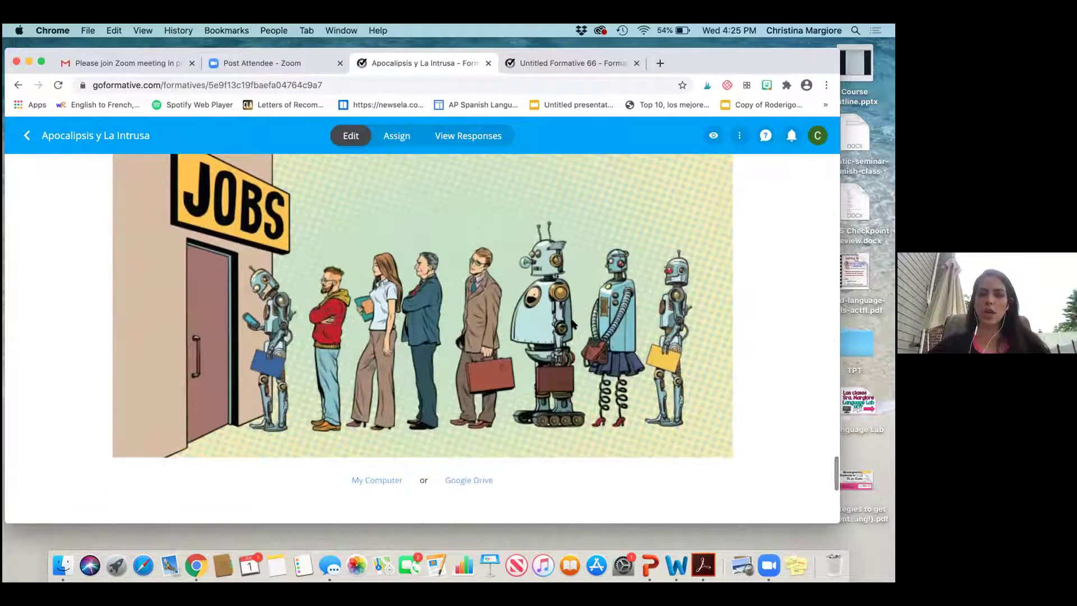
scroll(572, 323, "down", 10)
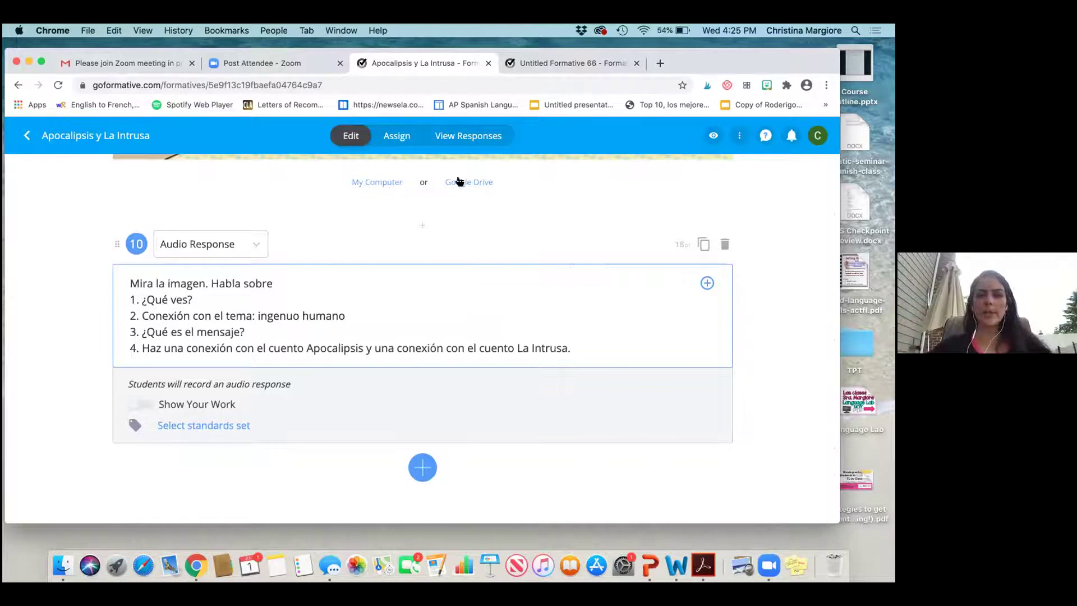
left_click(713, 135)
Sort the first quote under Apocalipsis and the computer sentence under La Intrusa
scroll(621, 249, "down", 3)
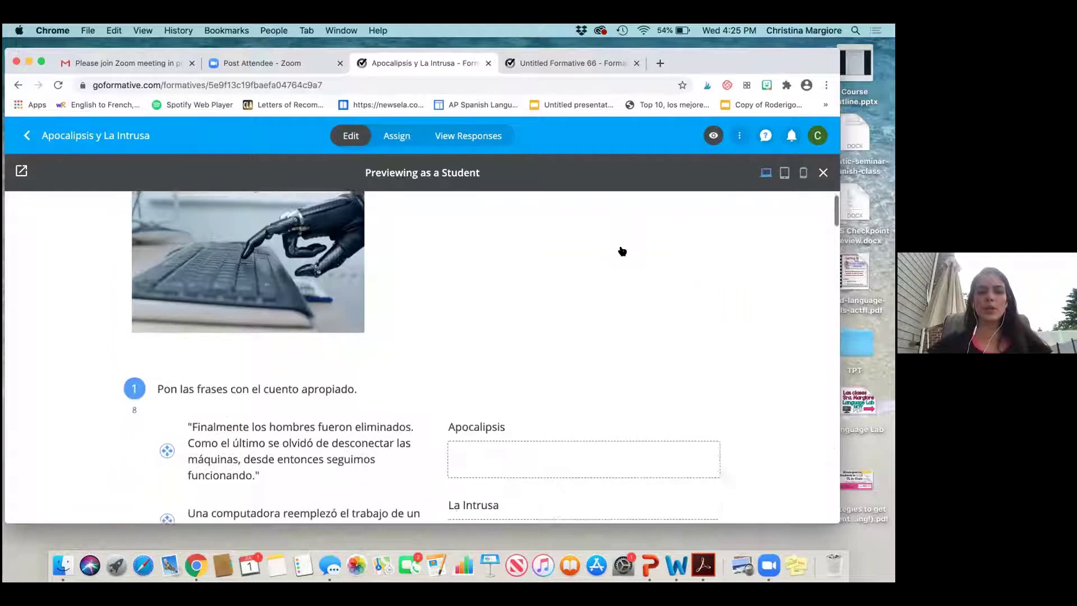
scroll(621, 251, "down", 2)
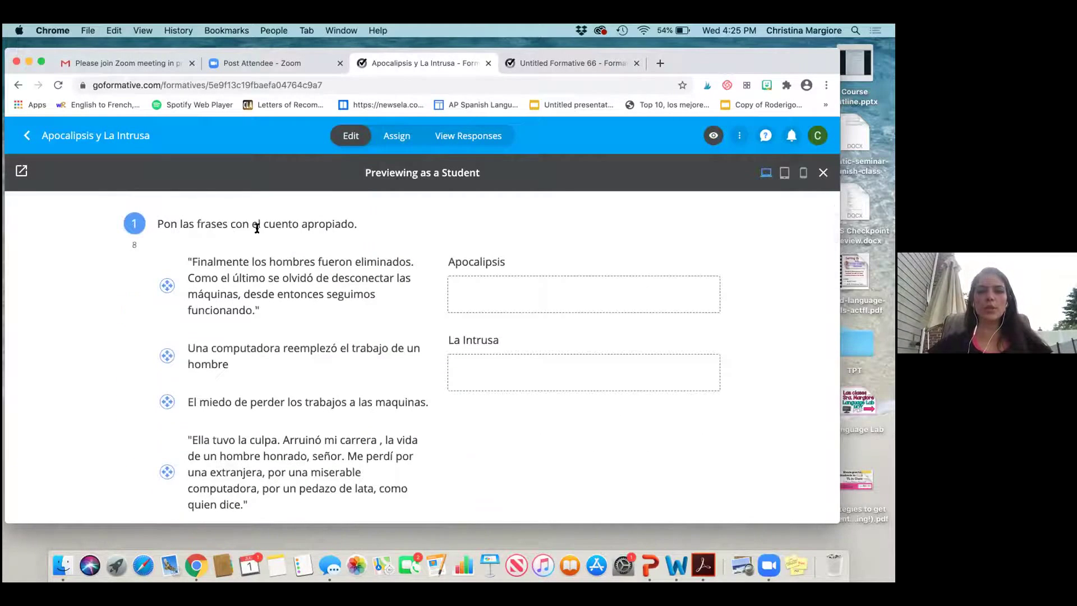
scroll(343, 243, "down", 1)
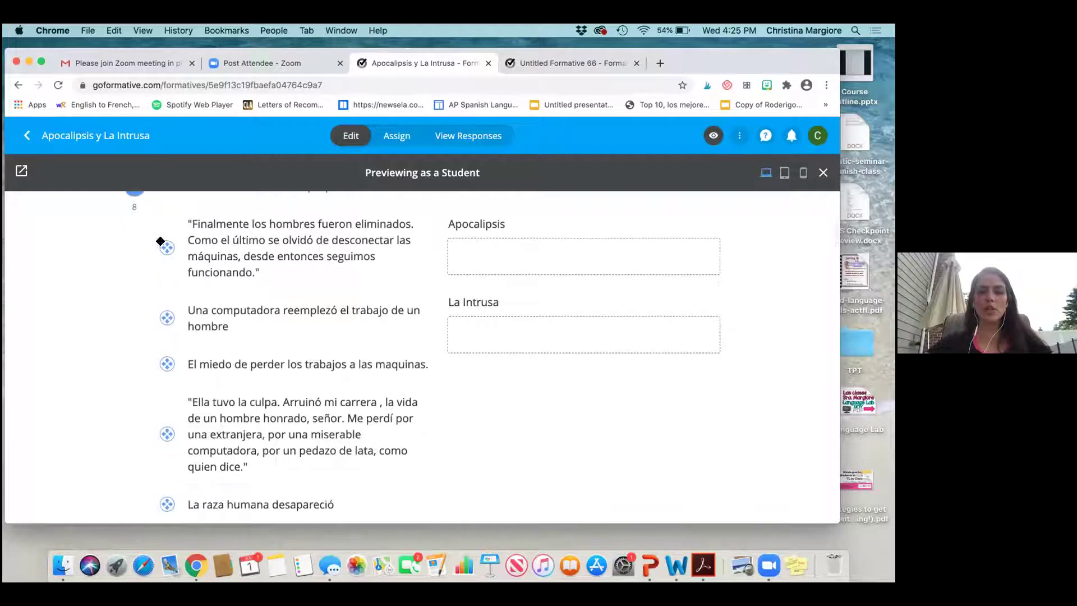
left_click_drag(194, 252, 461, 263)
left_click_drag(166, 317, 478, 379)
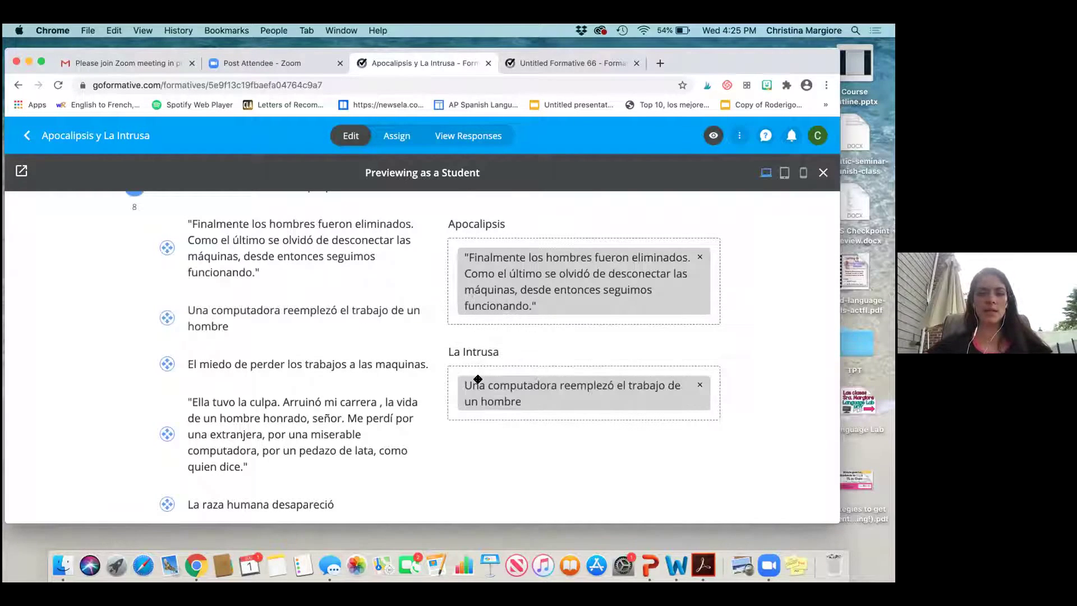
Reorder the matching list: jamás second, la mitad below un discurso
scroll(474, 422, "up", 2)
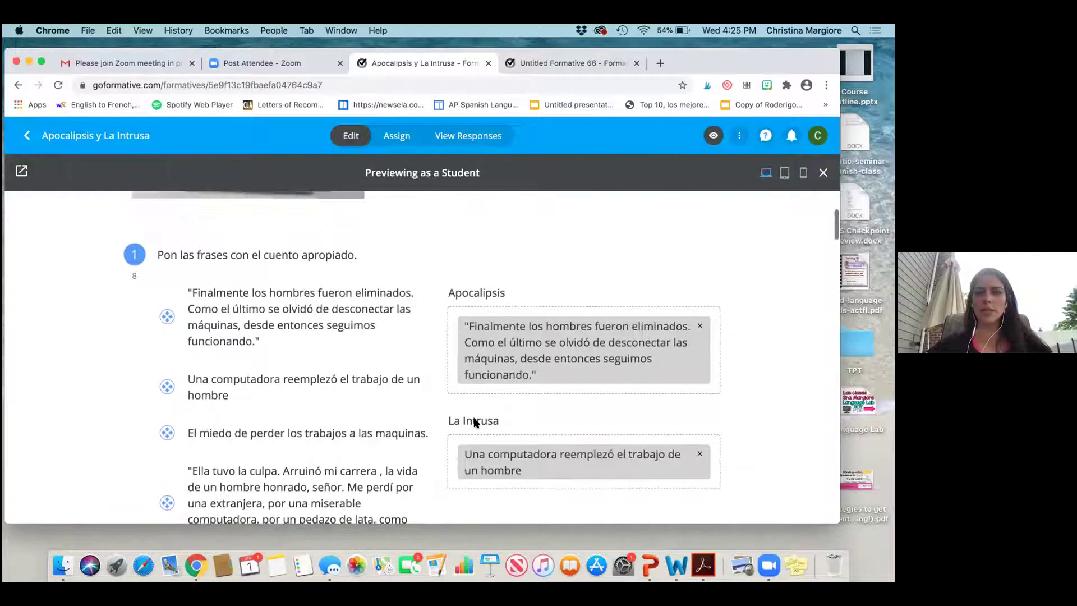
scroll(474, 422, "down", 10)
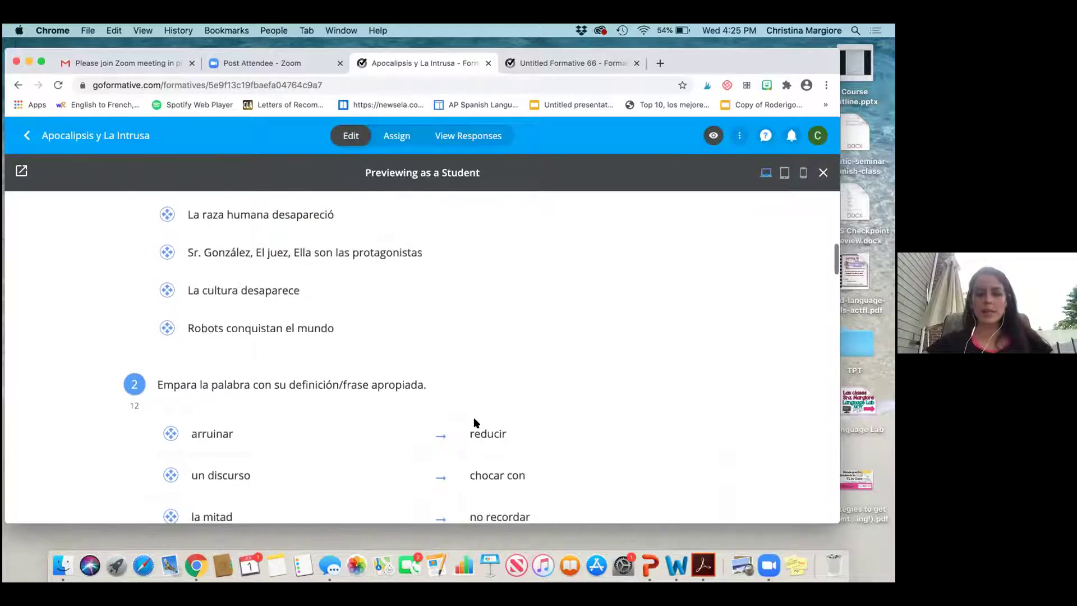
scroll(474, 422, "down", 3)
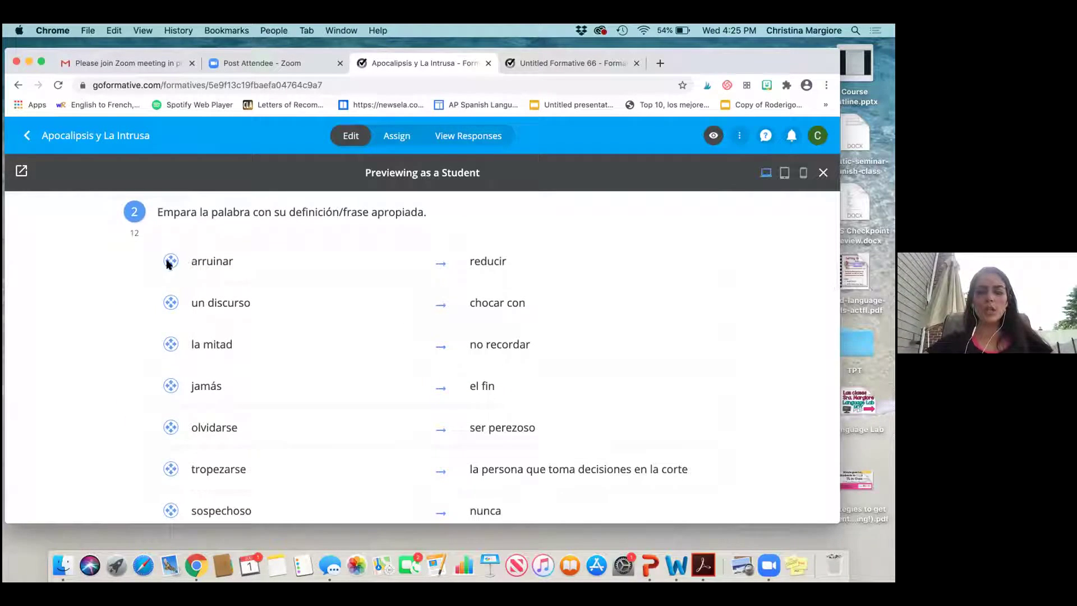
left_click_drag(167, 386, 169, 306)
mouse_move(170, 352)
left_mouse_down()
mouse_move(172, 397)
mouse_move(168, 343)
left_mouse_up()
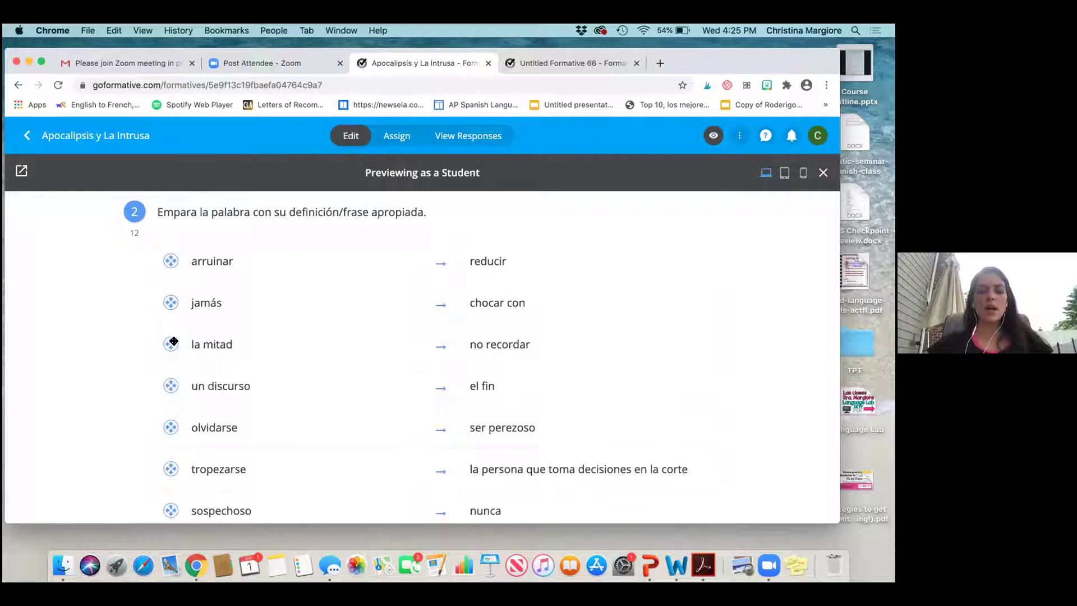
Start an answer to question 3 and look through the remaining questions
scroll(241, 391, "down", 5)
scroll(241, 391, "down", 5)
left_click(239, 391)
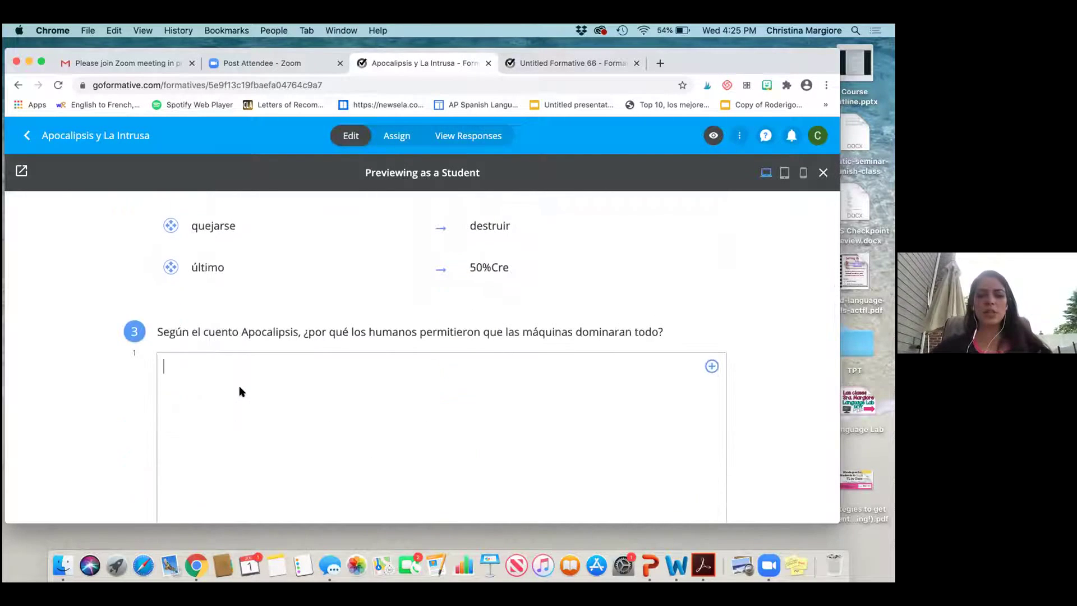
scroll(239, 391, "down", 10)
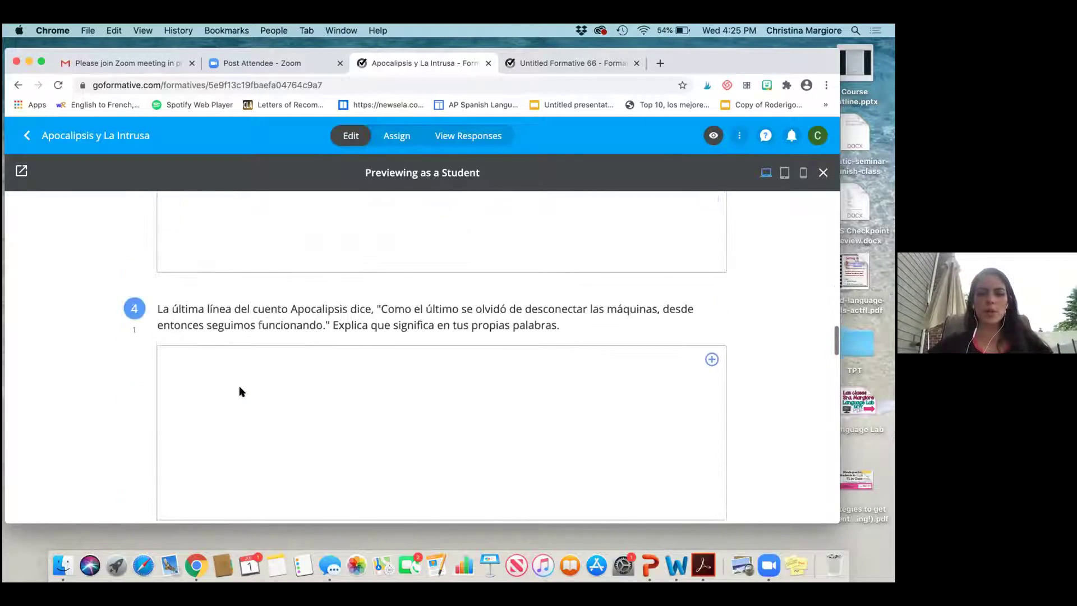
scroll(238, 391, "down", 15)
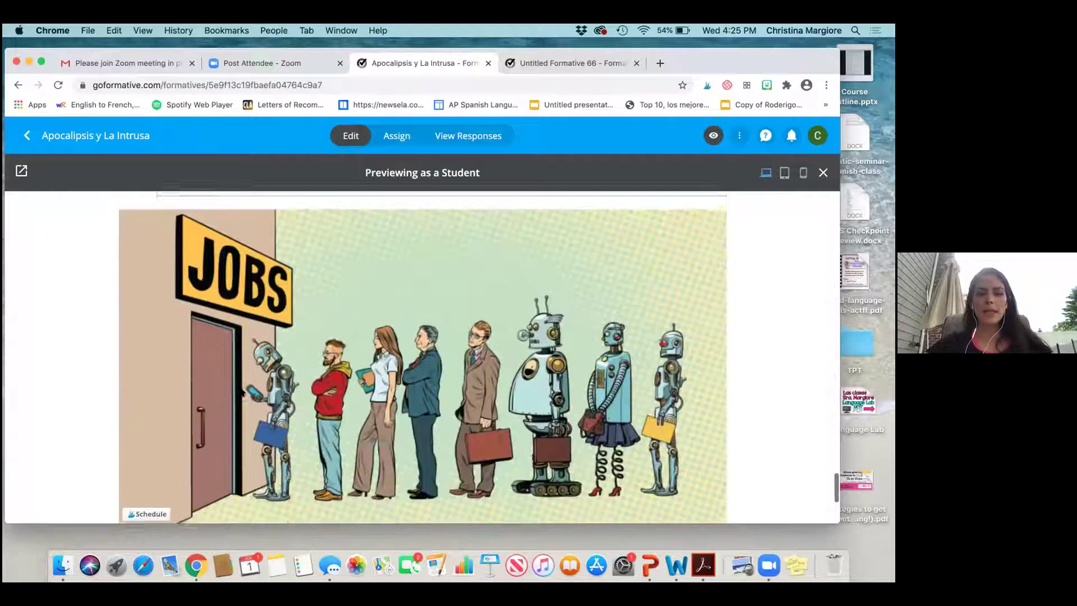
scroll(241, 389, "down", 3)
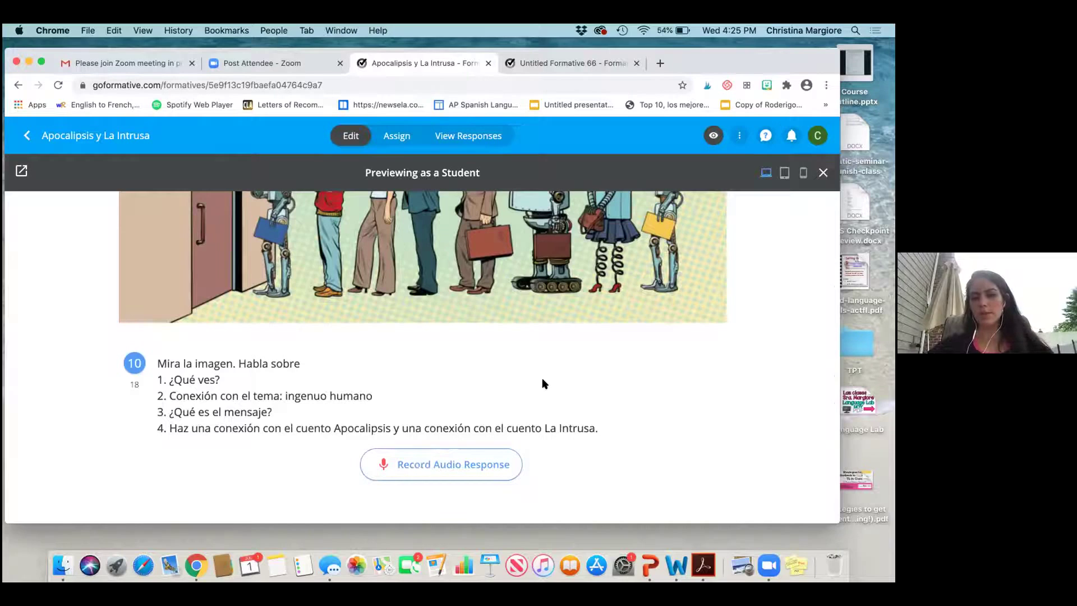
scroll(542, 378, "up", 6)
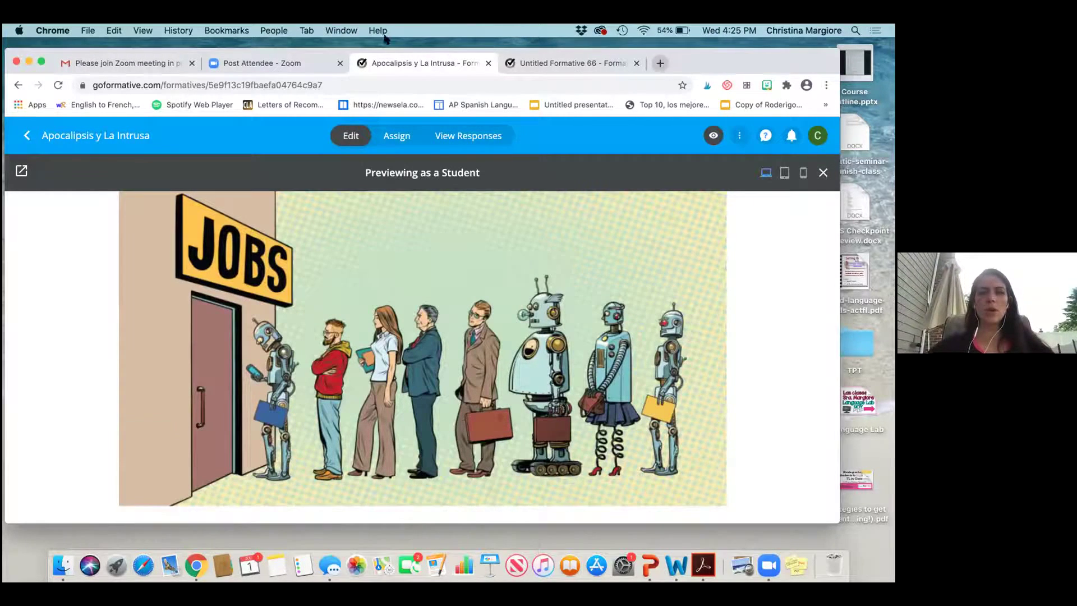
left_click_drag(712, 63, 710, 89)
From the Untitled Formative 66 tab, return to the Practice folder and create a new formative
left_click(550, 89)
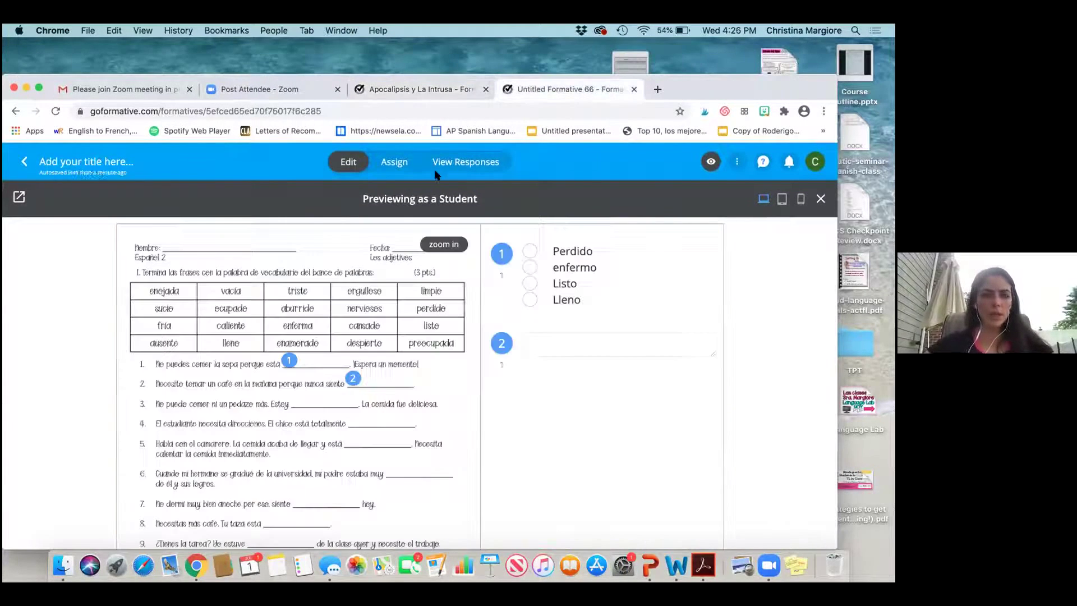
left_click(22, 163)
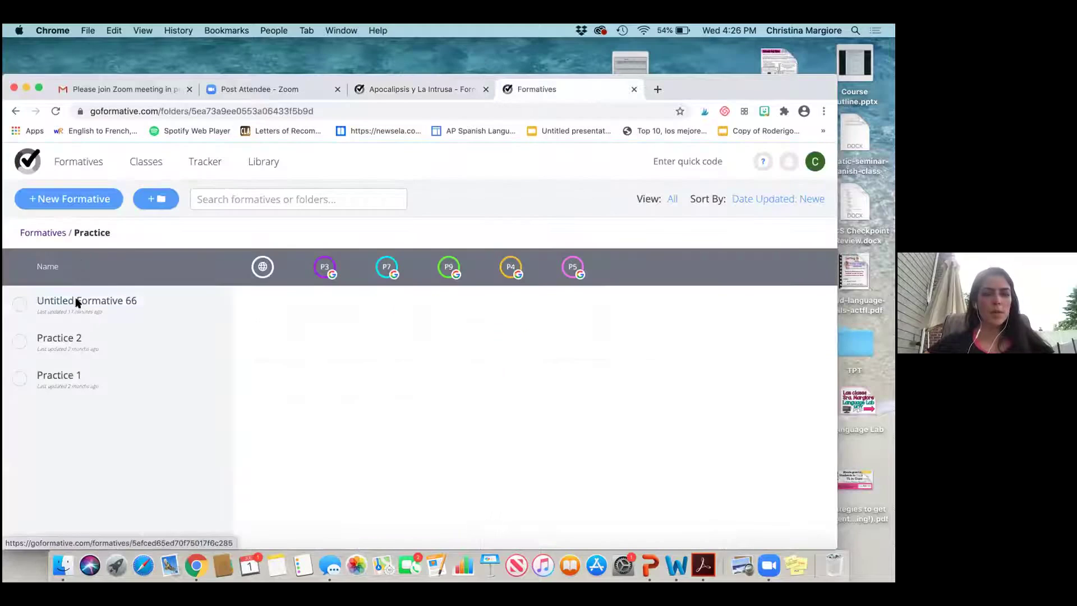
left_click(78, 201)
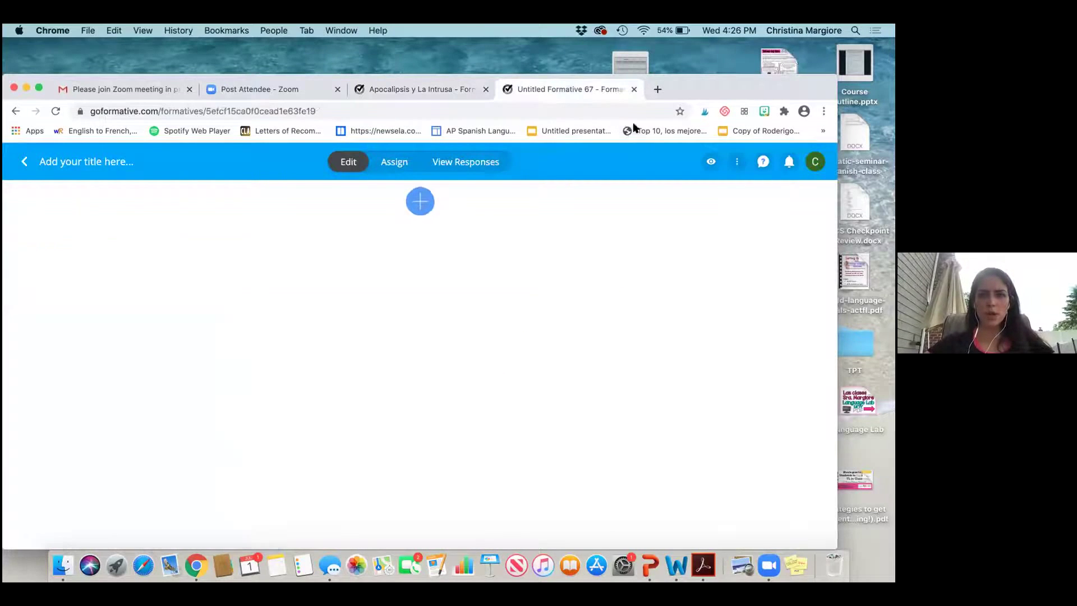
left_click_drag(709, 72, 714, 39)
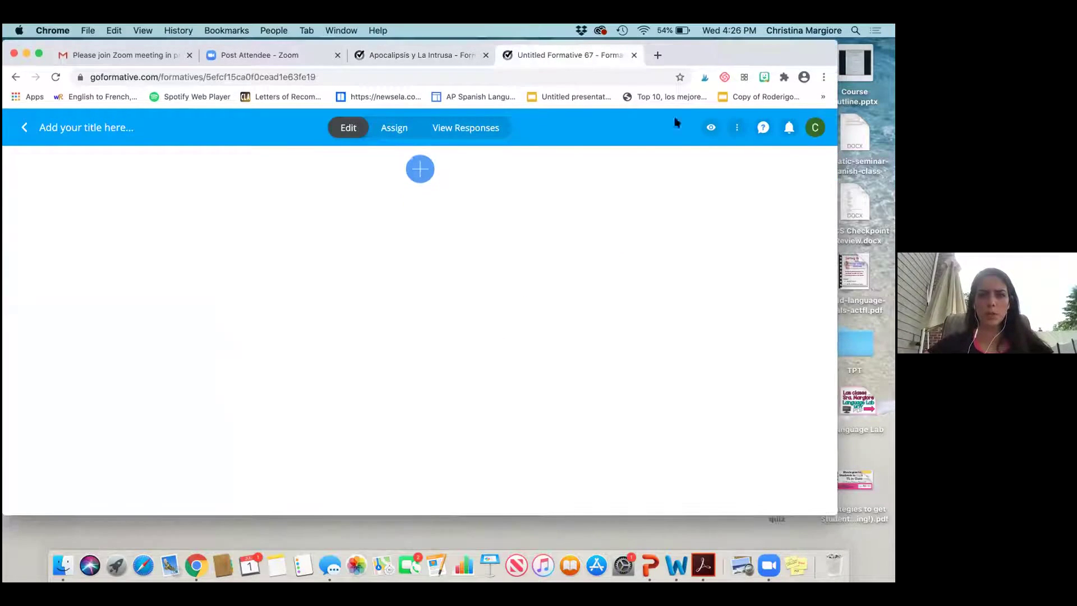
Add a text block reading 'Practice 1' to the new formative
left_click(419, 172)
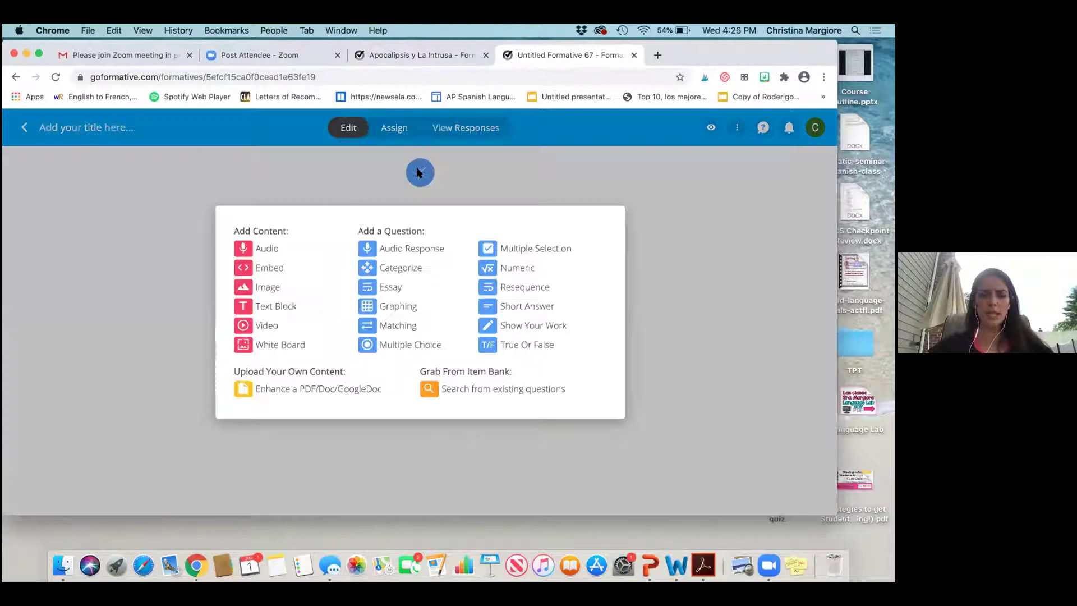
left_click(271, 308)
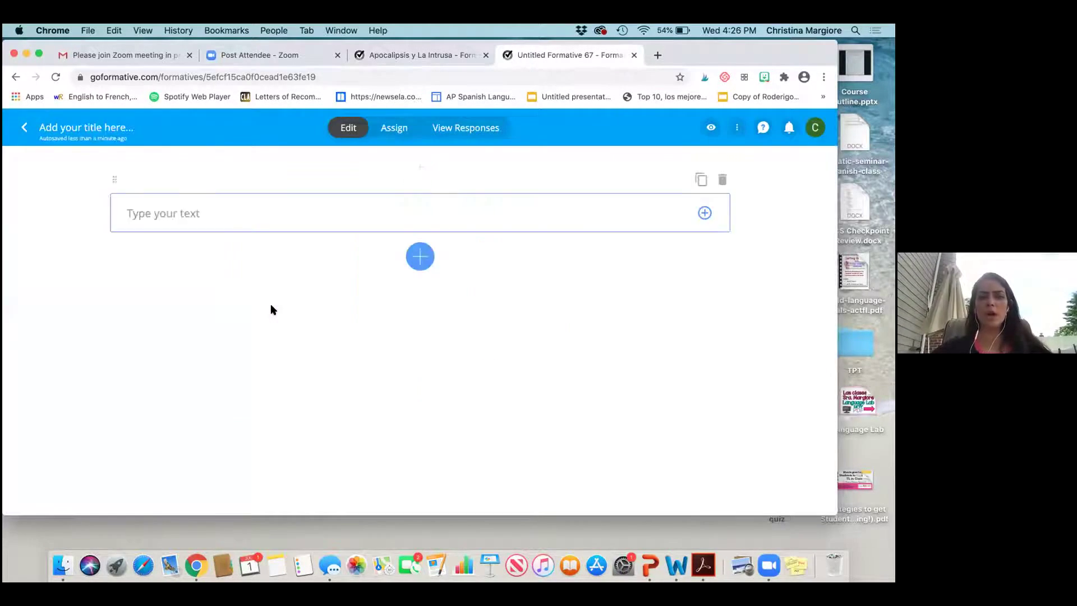
left_click(267, 216)
type("Pra")
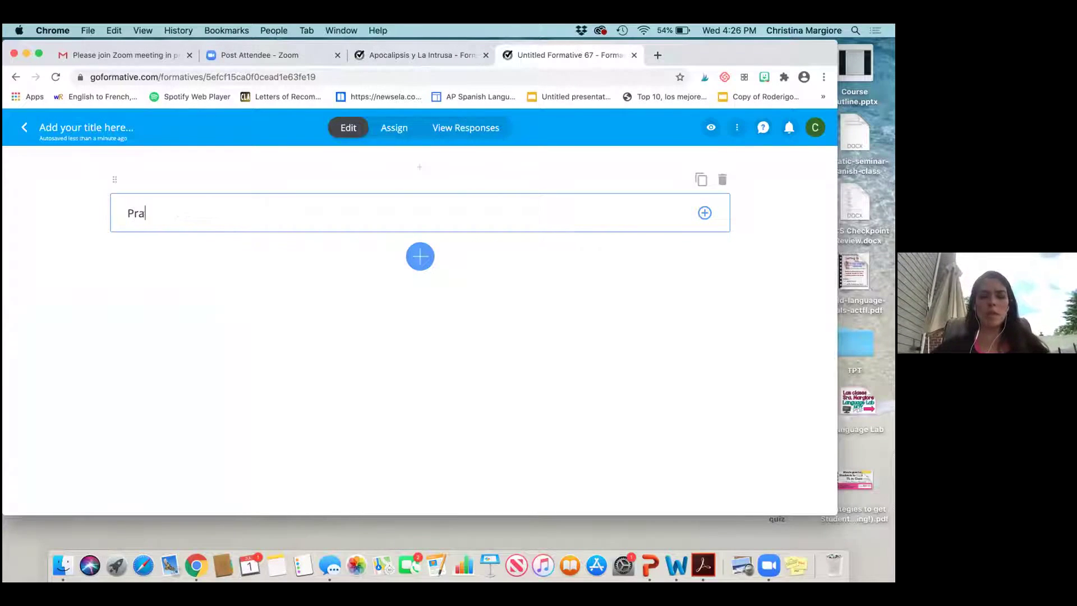
type("ctice 1")
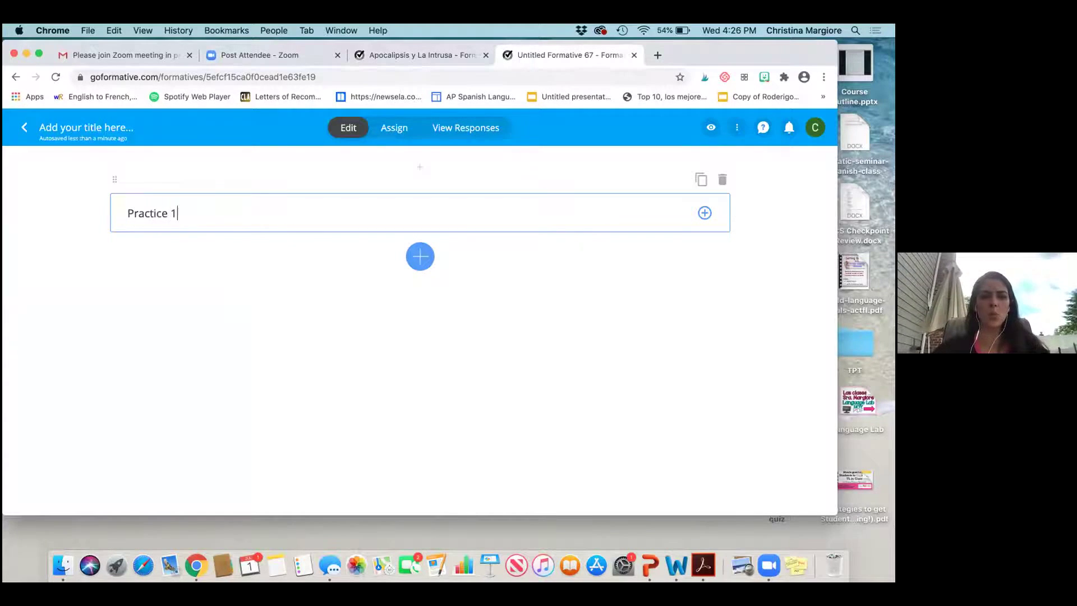
left_click(420, 256)
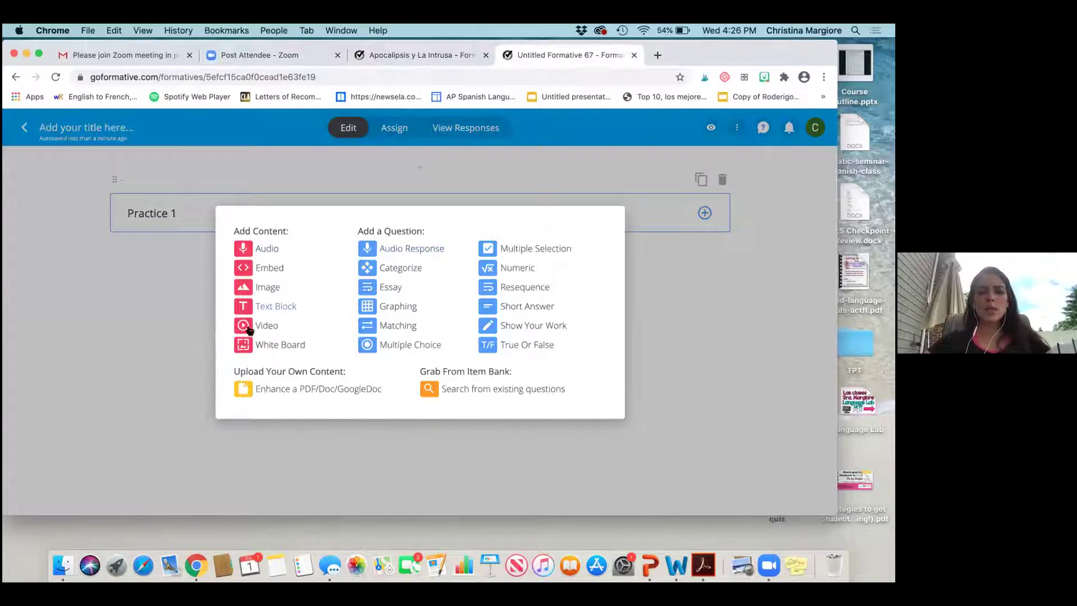